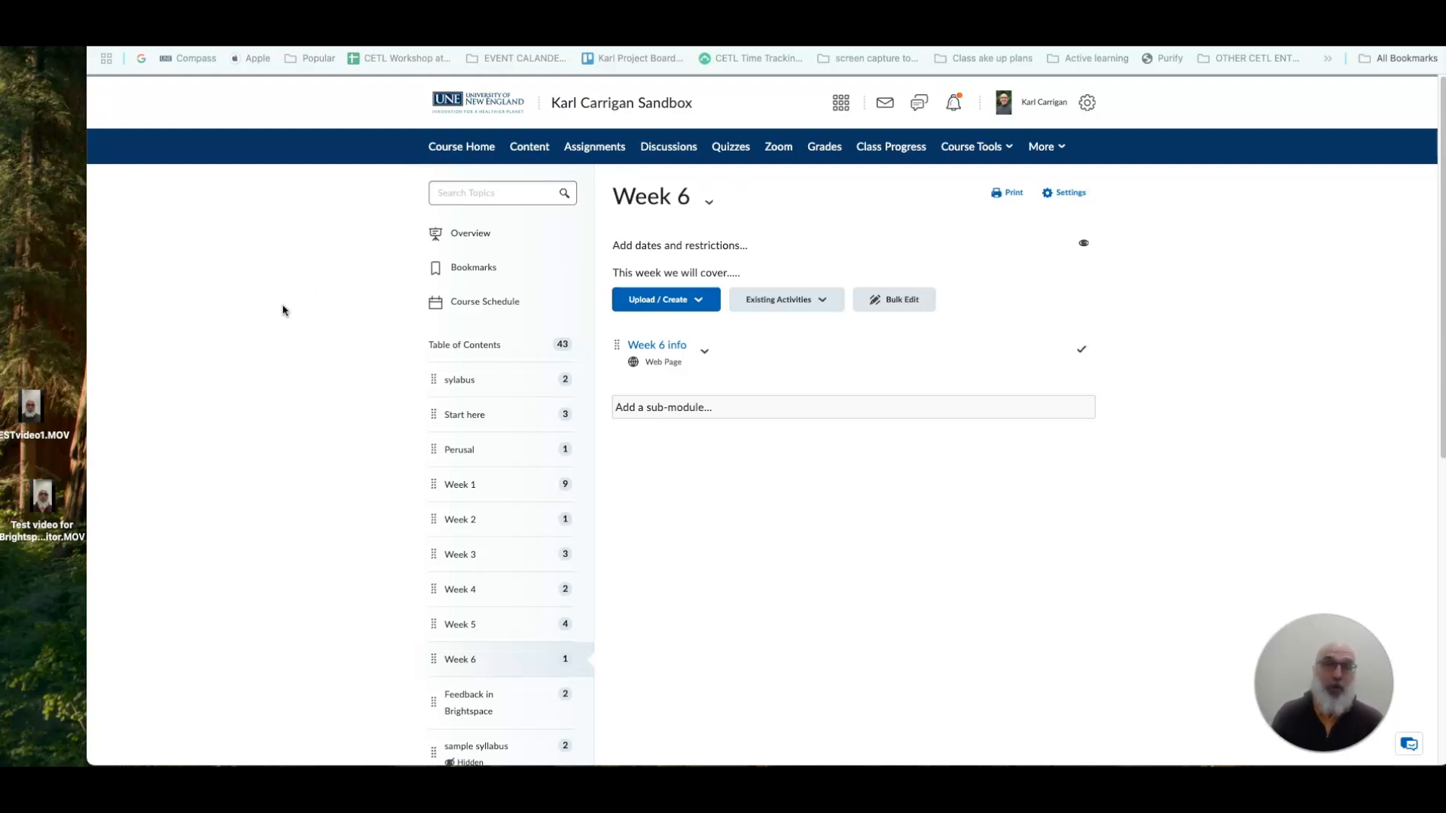
left_click(301, 311)
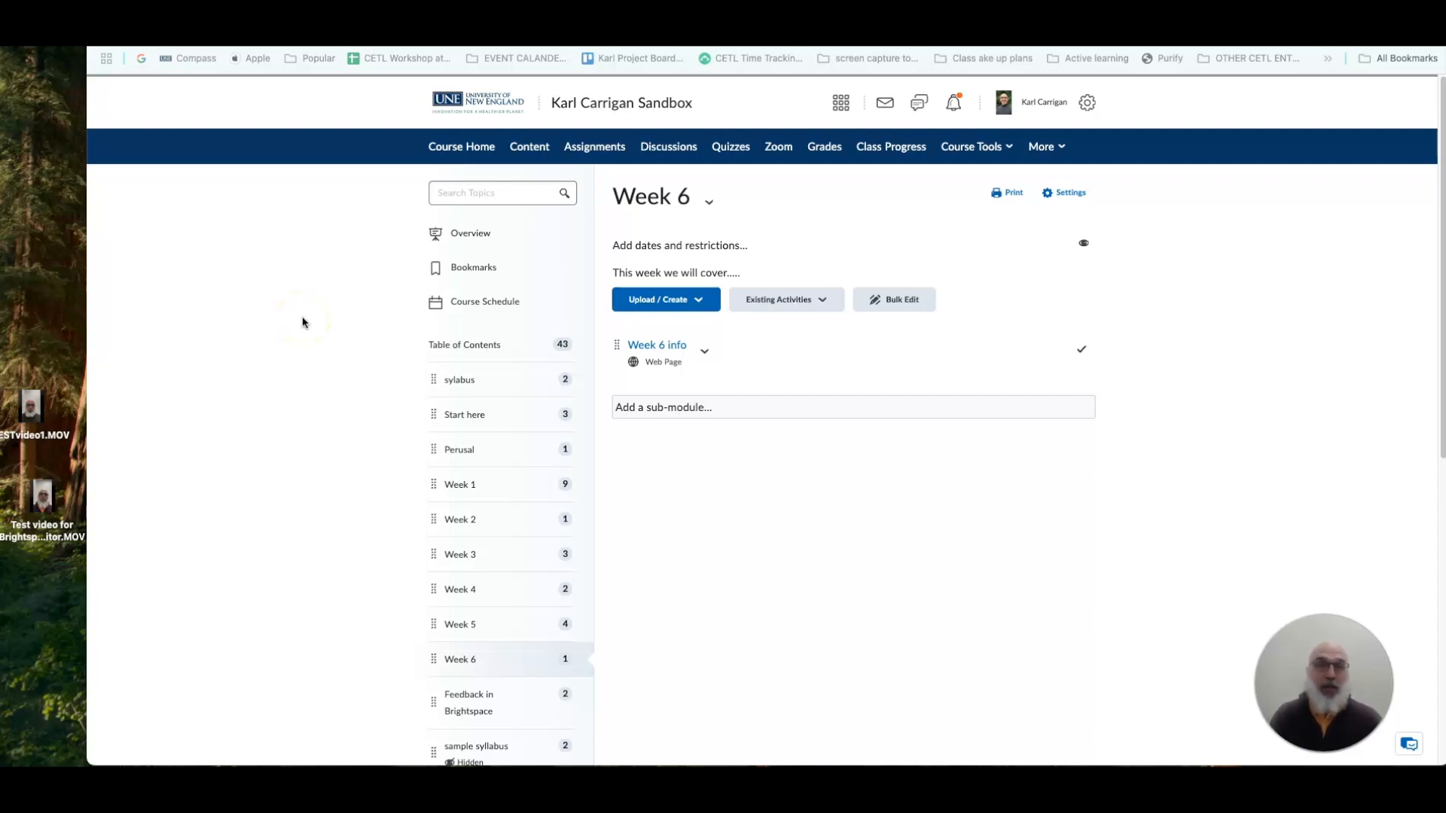
left_click(300, 330)
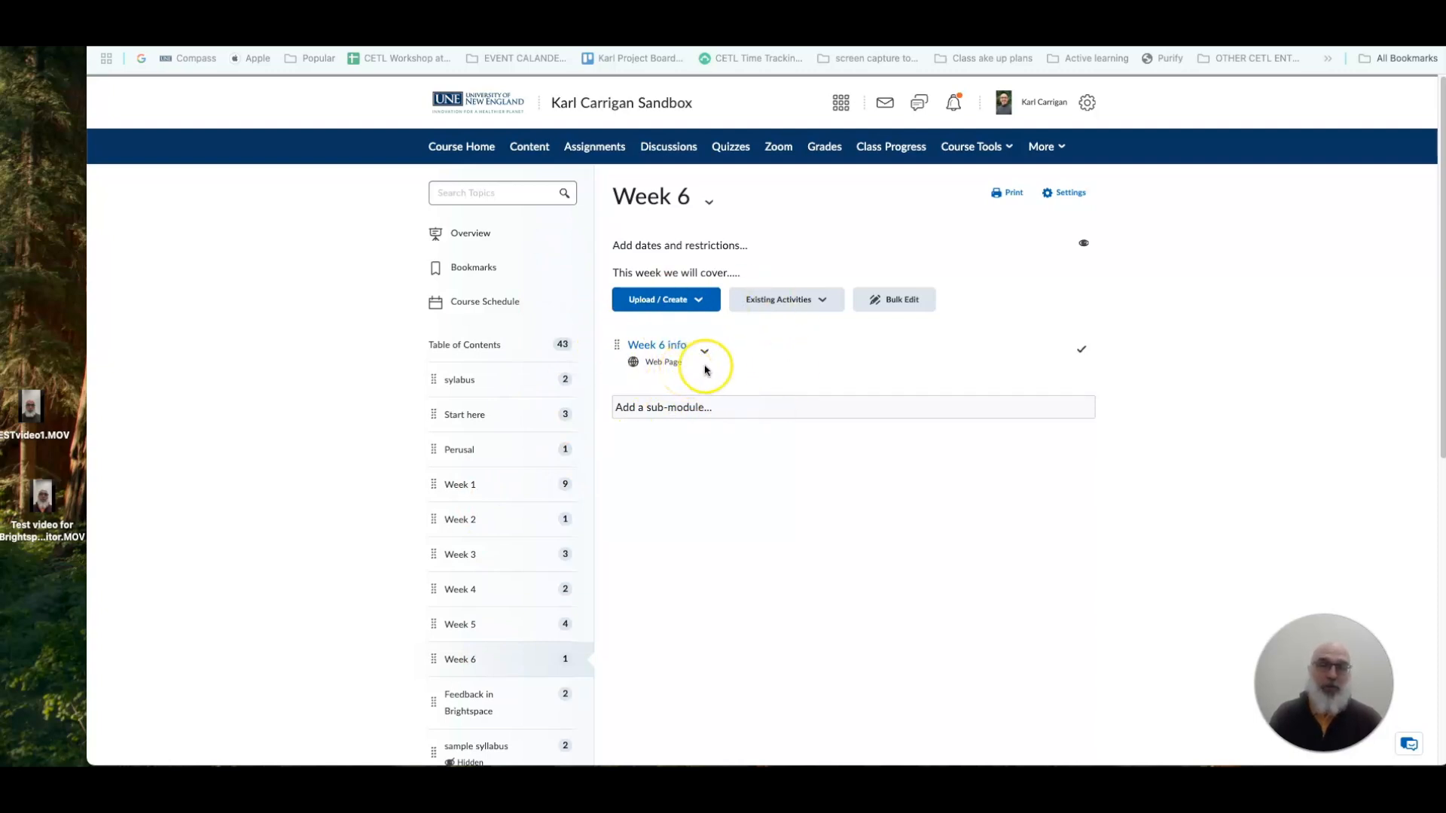
Create a new file in the Week 6 module and title it "Test video upload".
left_click(700, 302)
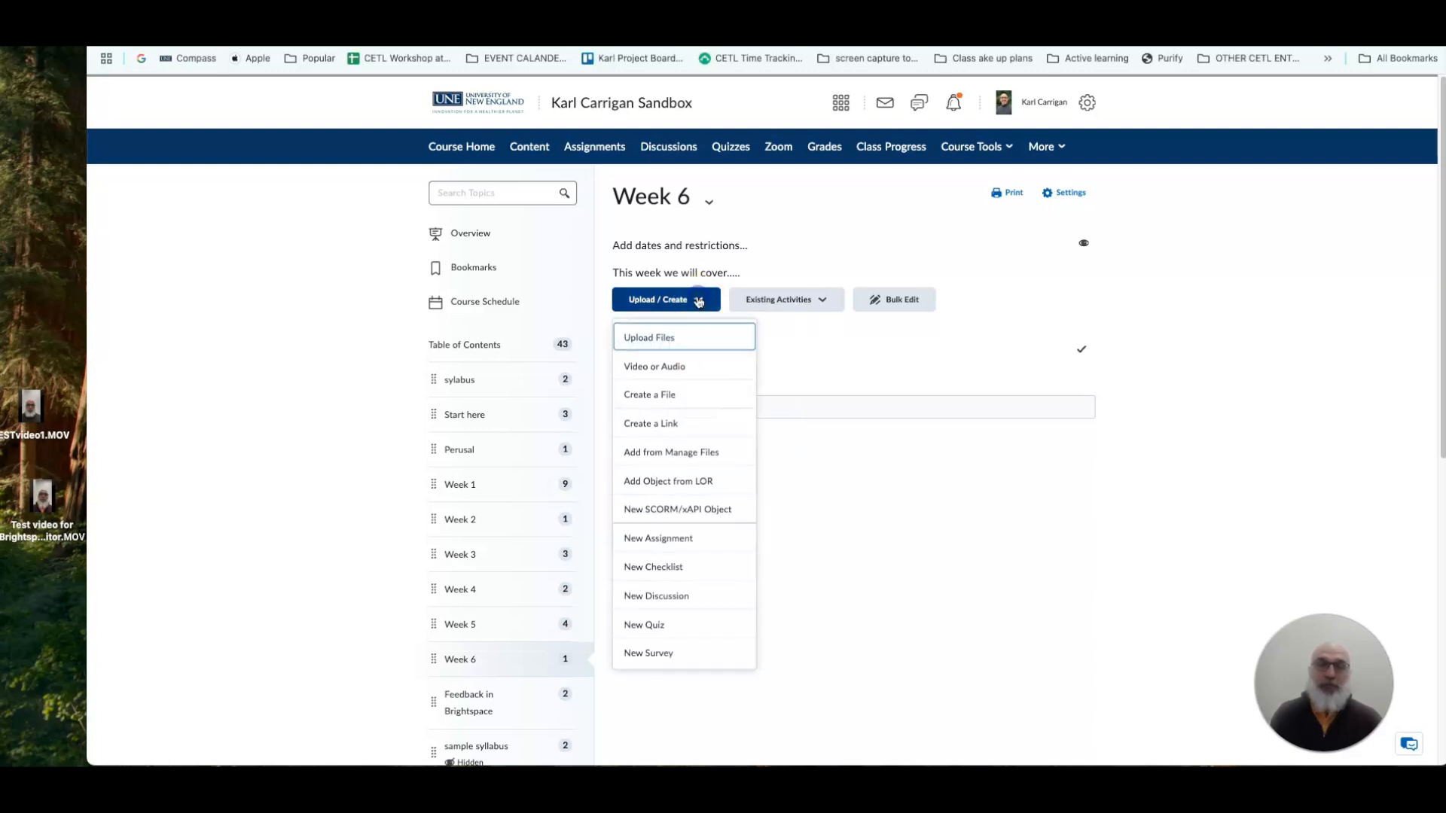
left_click(682, 393)
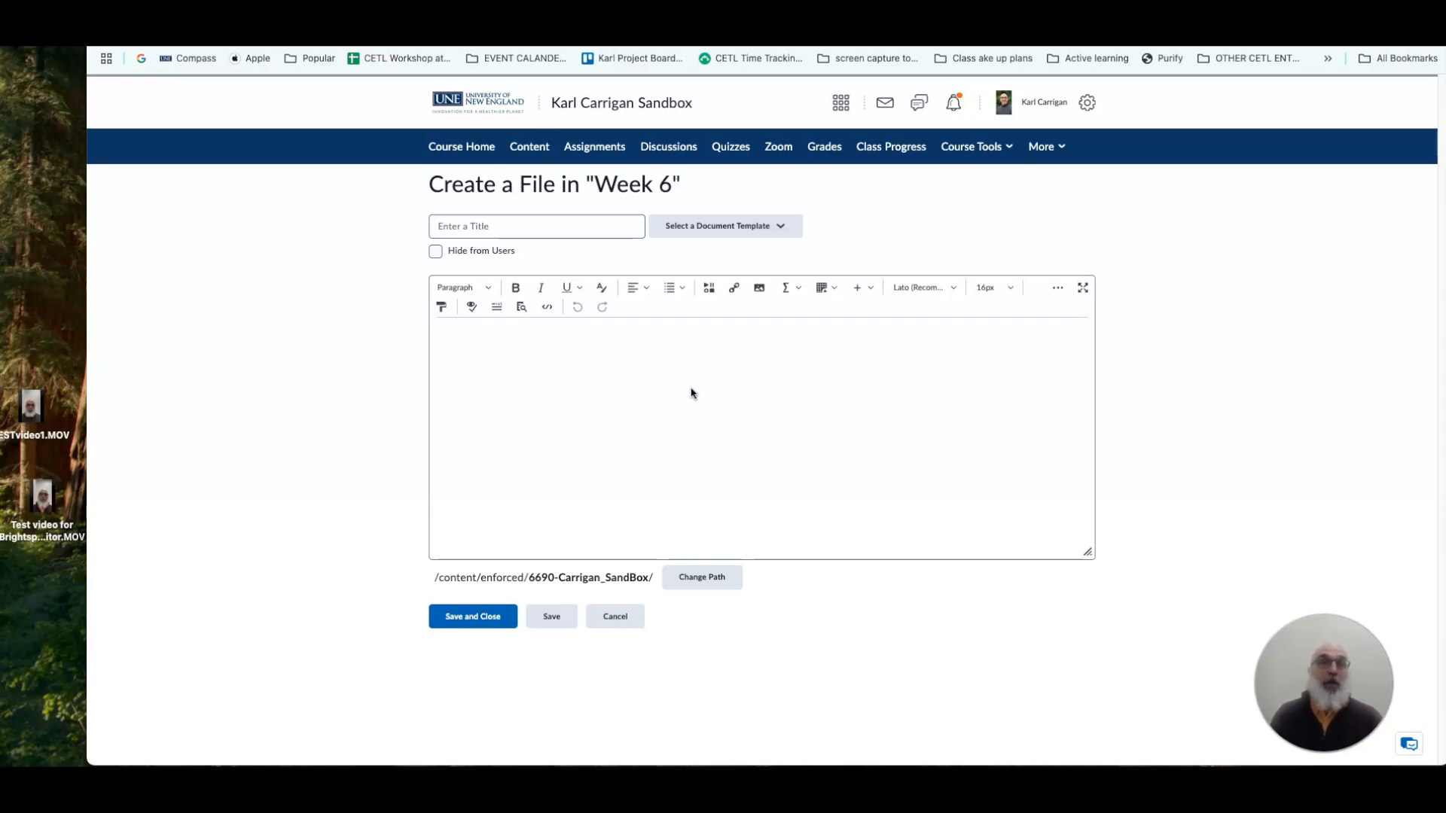
left_click(507, 229)
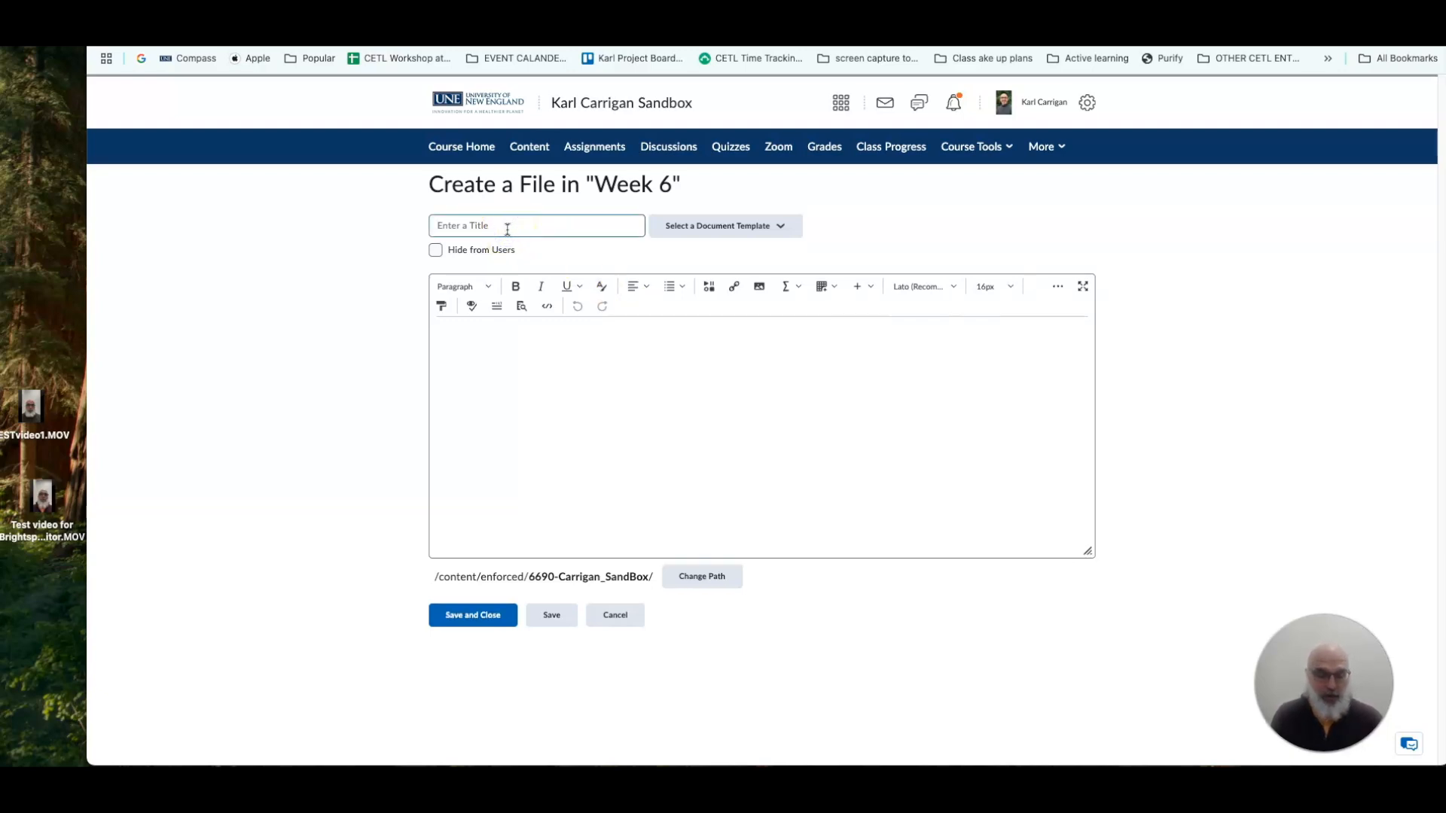
type("Test video upload")
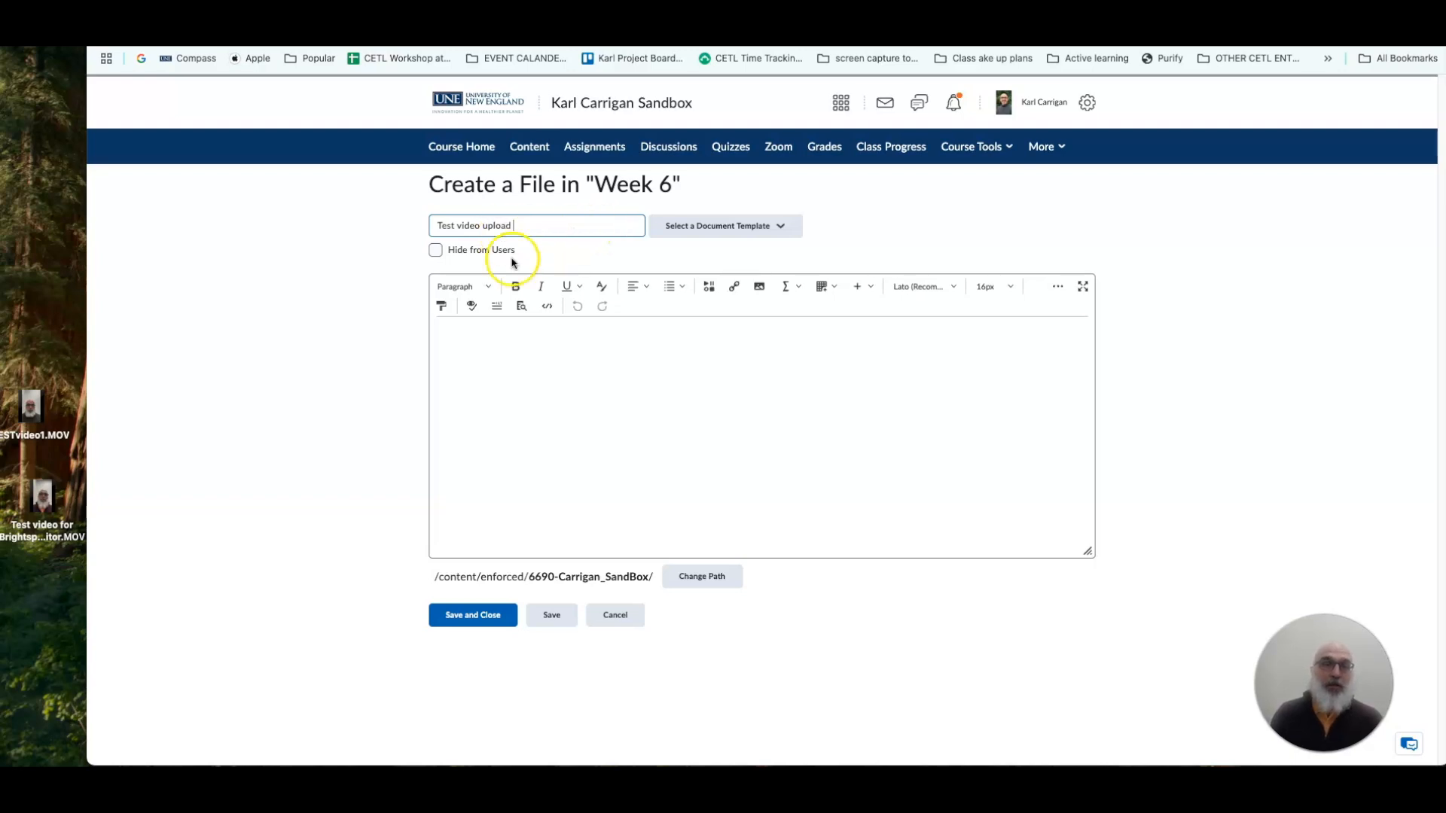
Apply the 04_basic page document template to the new file.
left_click(720, 233)
left_click(785, 226)
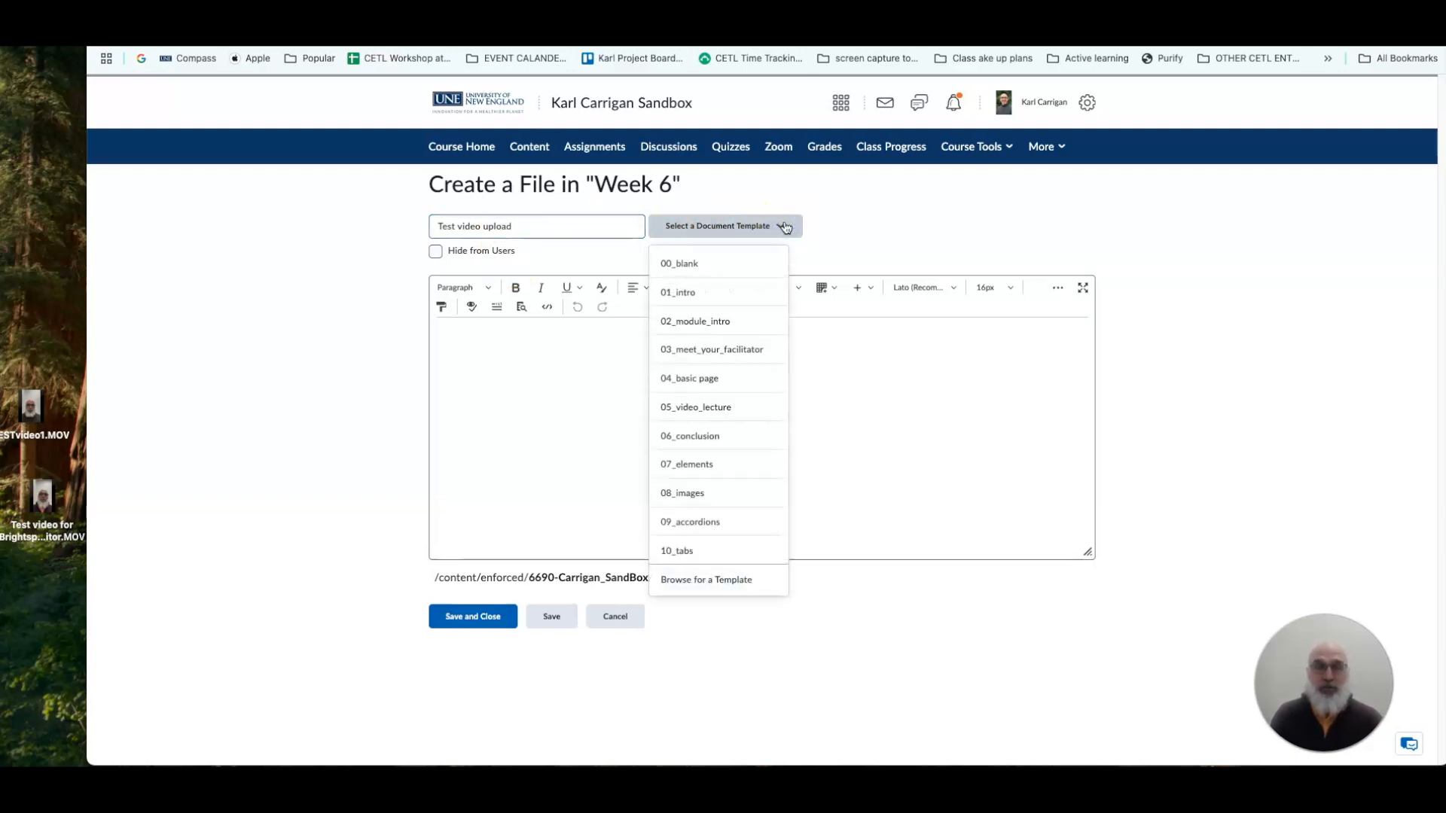
left_click(713, 378)
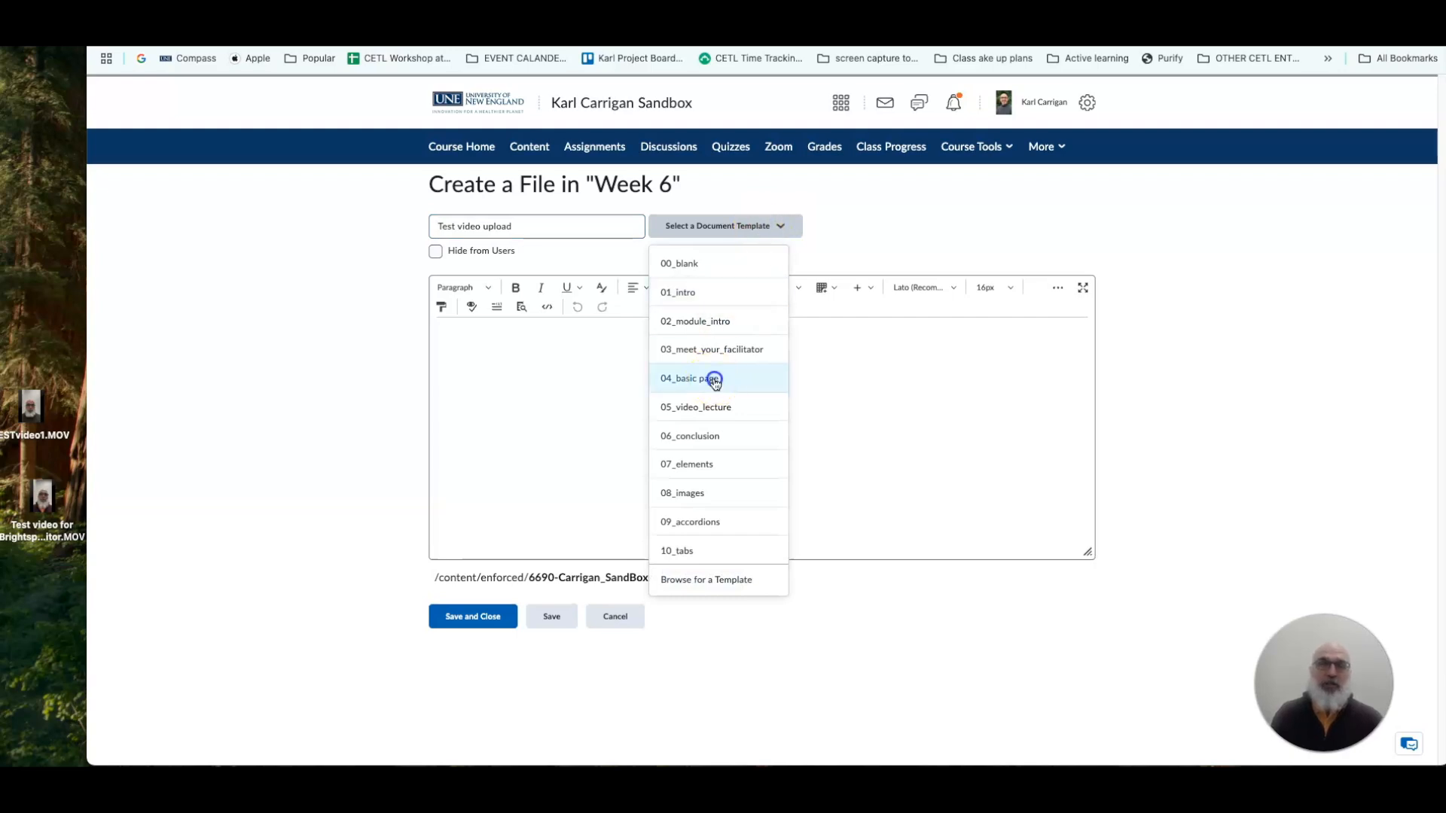
Add two blank lines after the paragraph about pasting text from a Word document, above the exclamation-mark callout.
scroll(723, 422, "down", 5)
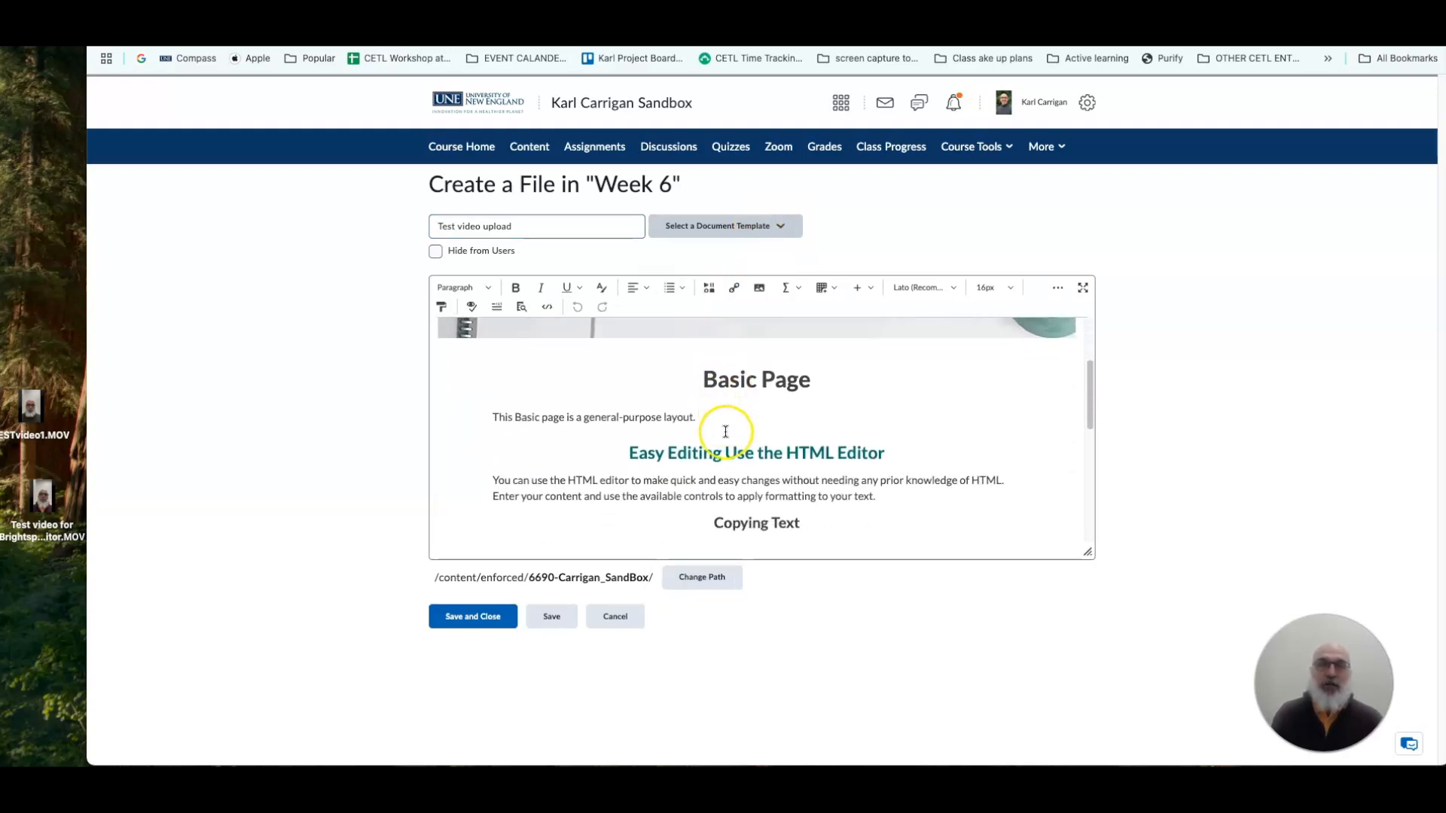
scroll(723, 378, "down", 3)
scroll(709, 382, "up", 3)
scroll(709, 382, "up", 3)
scroll(709, 382, "down", 1)
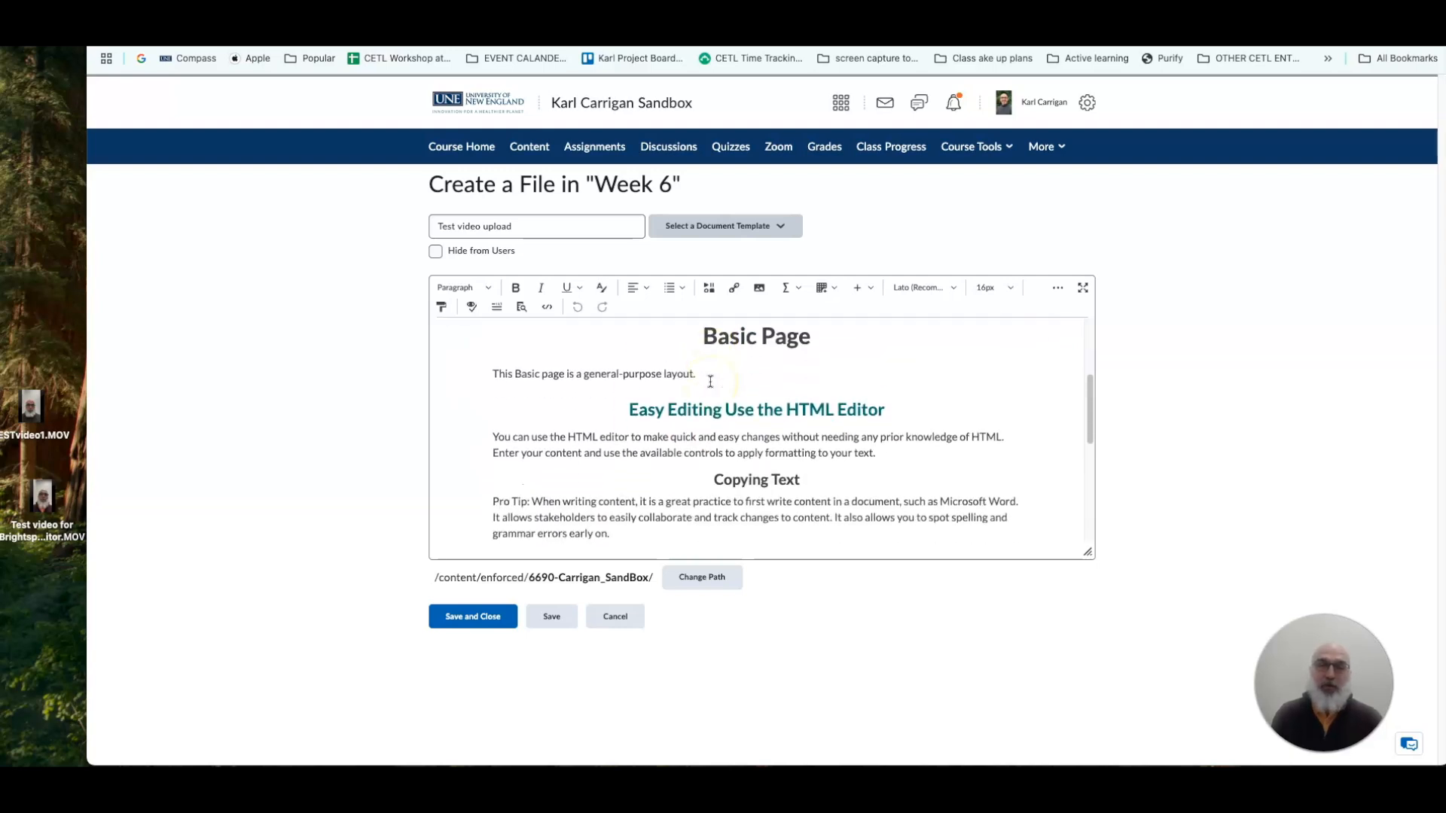
scroll(710, 382, "down", 2)
scroll(711, 382, "up", 2)
scroll(682, 387, "down", 5)
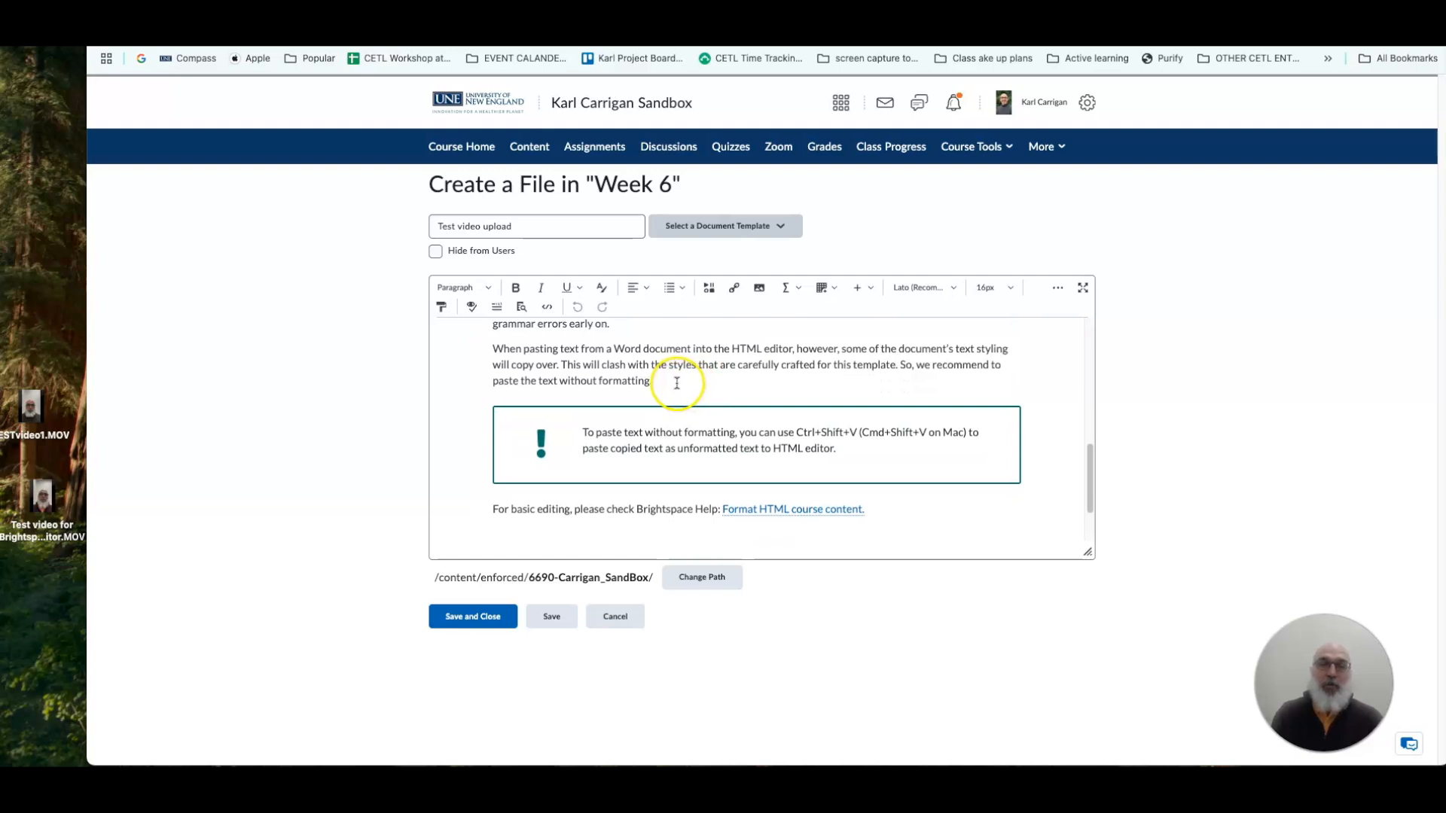
key("Return")
key("Return")
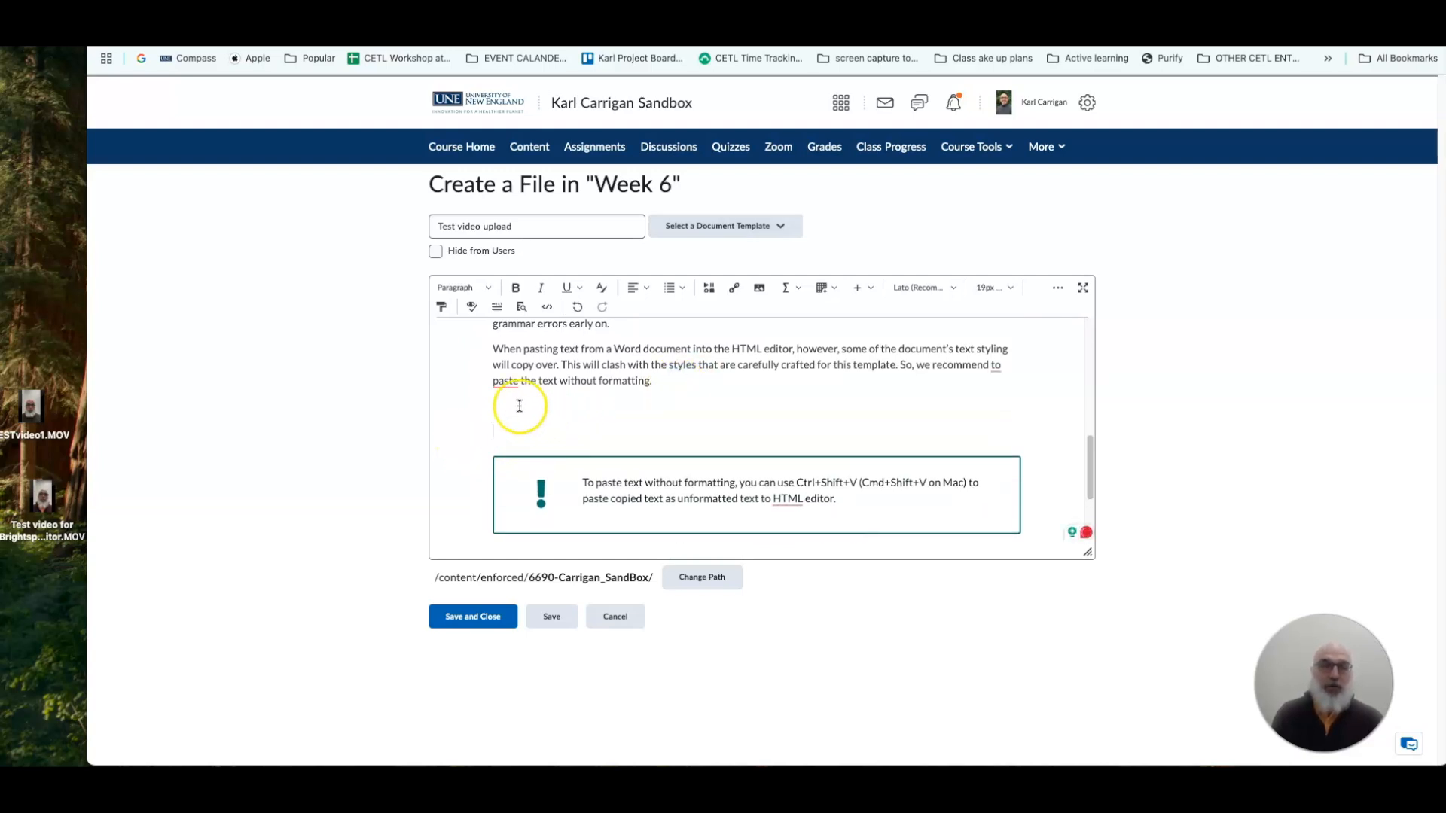
Look over the template text from the Basic Page heading down to the blank lines above the callout.
scroll(544, 408, "up", 1)
scroll(544, 408, "up", 3)
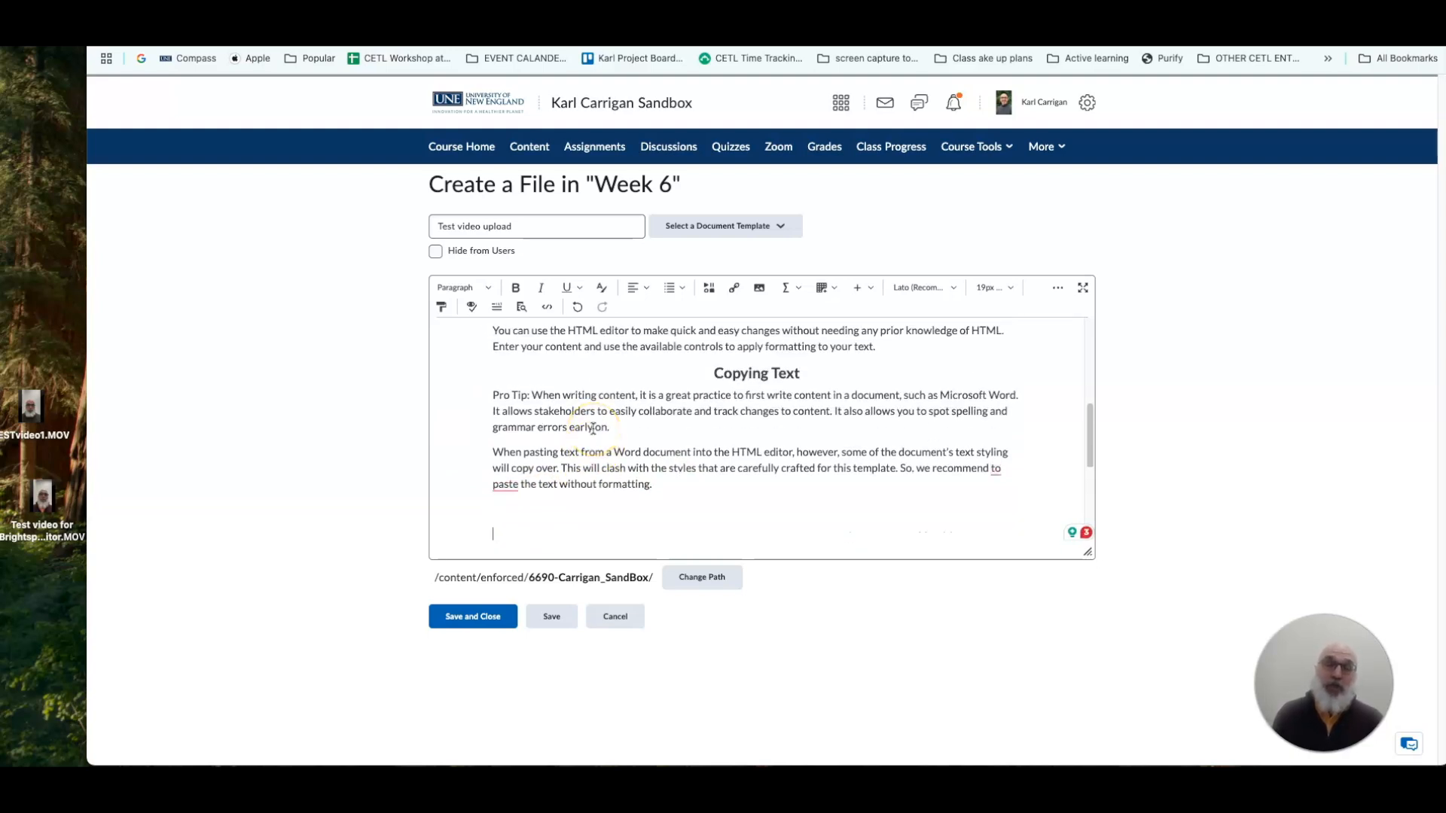
scroll(653, 421, "up", 3)
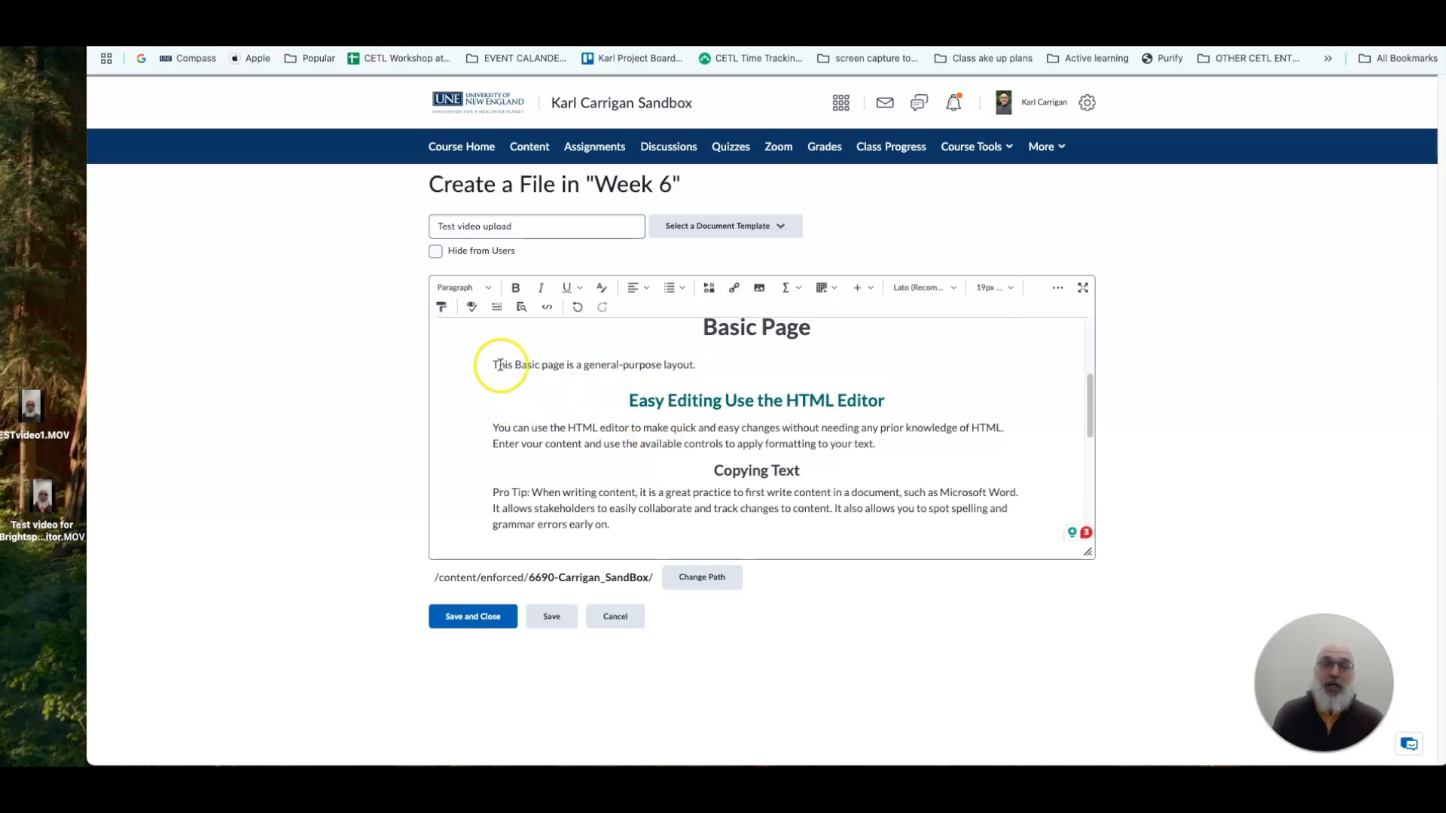
scroll(653, 491, "down", 1)
scroll(653, 494, "down", 3)
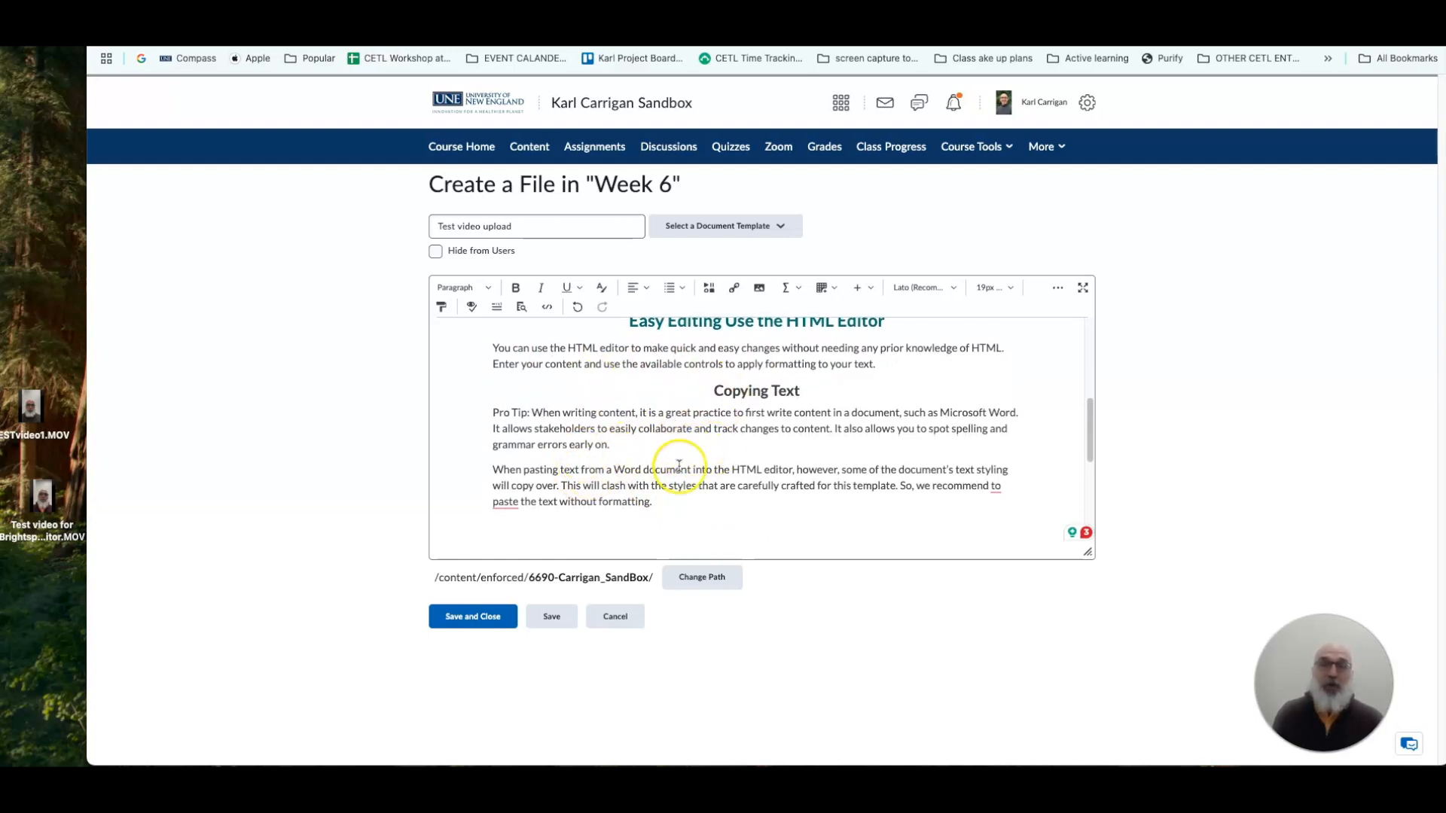
scroll(655, 473, "down", 1)
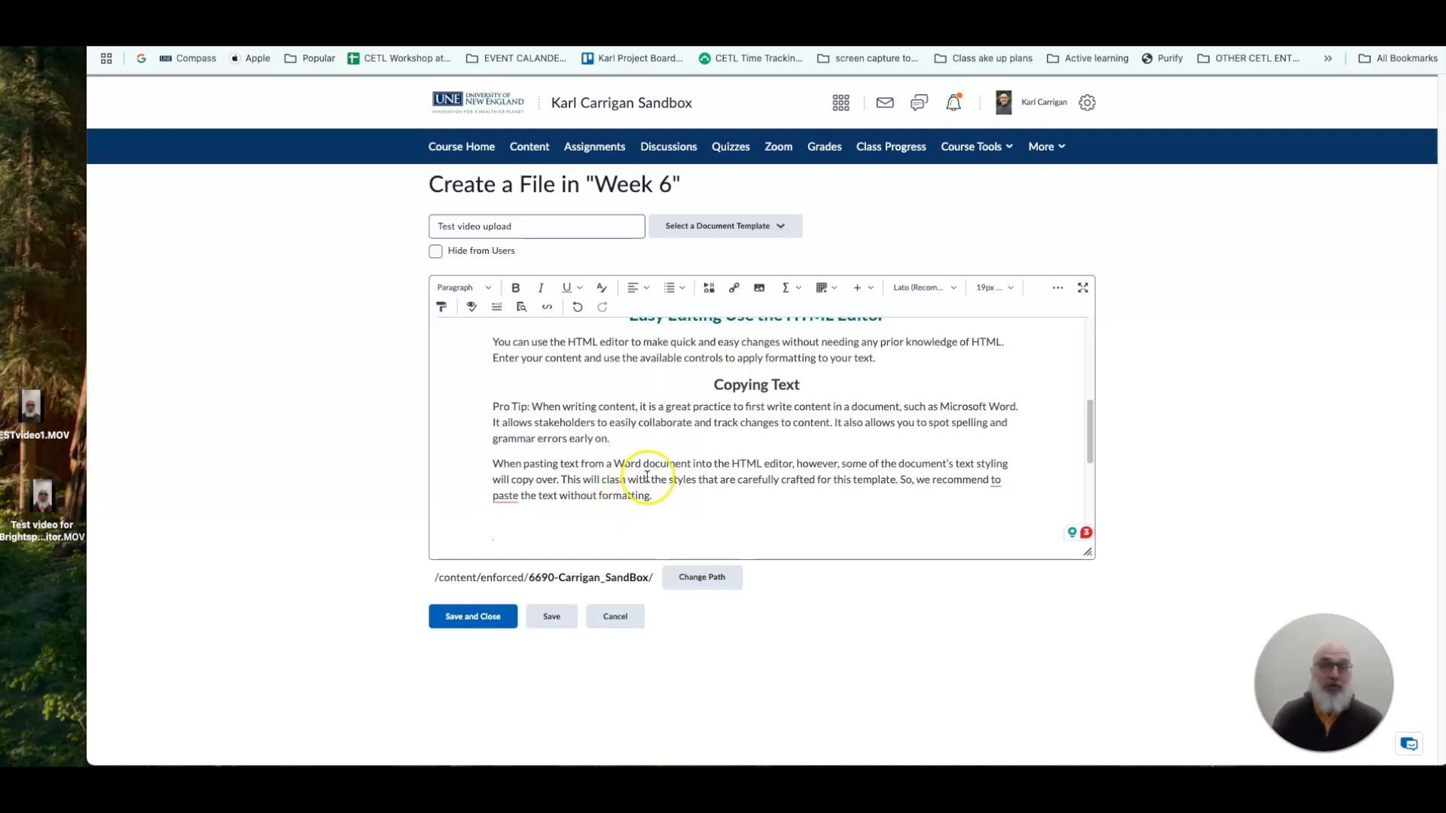
scroll(646, 478, "down", 4)
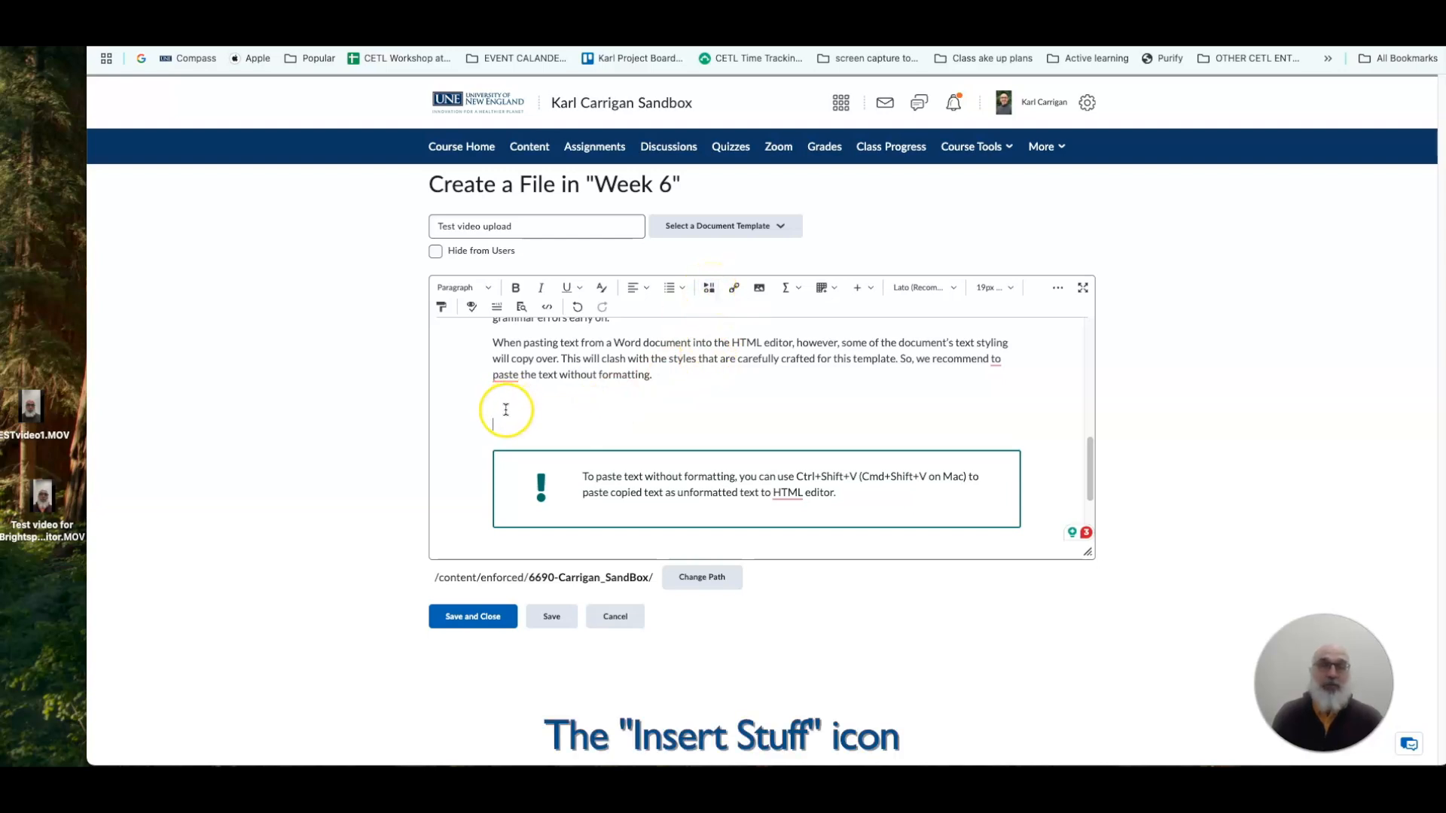
Start inserting a video note through Insert Stuff at the blank line above the callout.
left_click(715, 294)
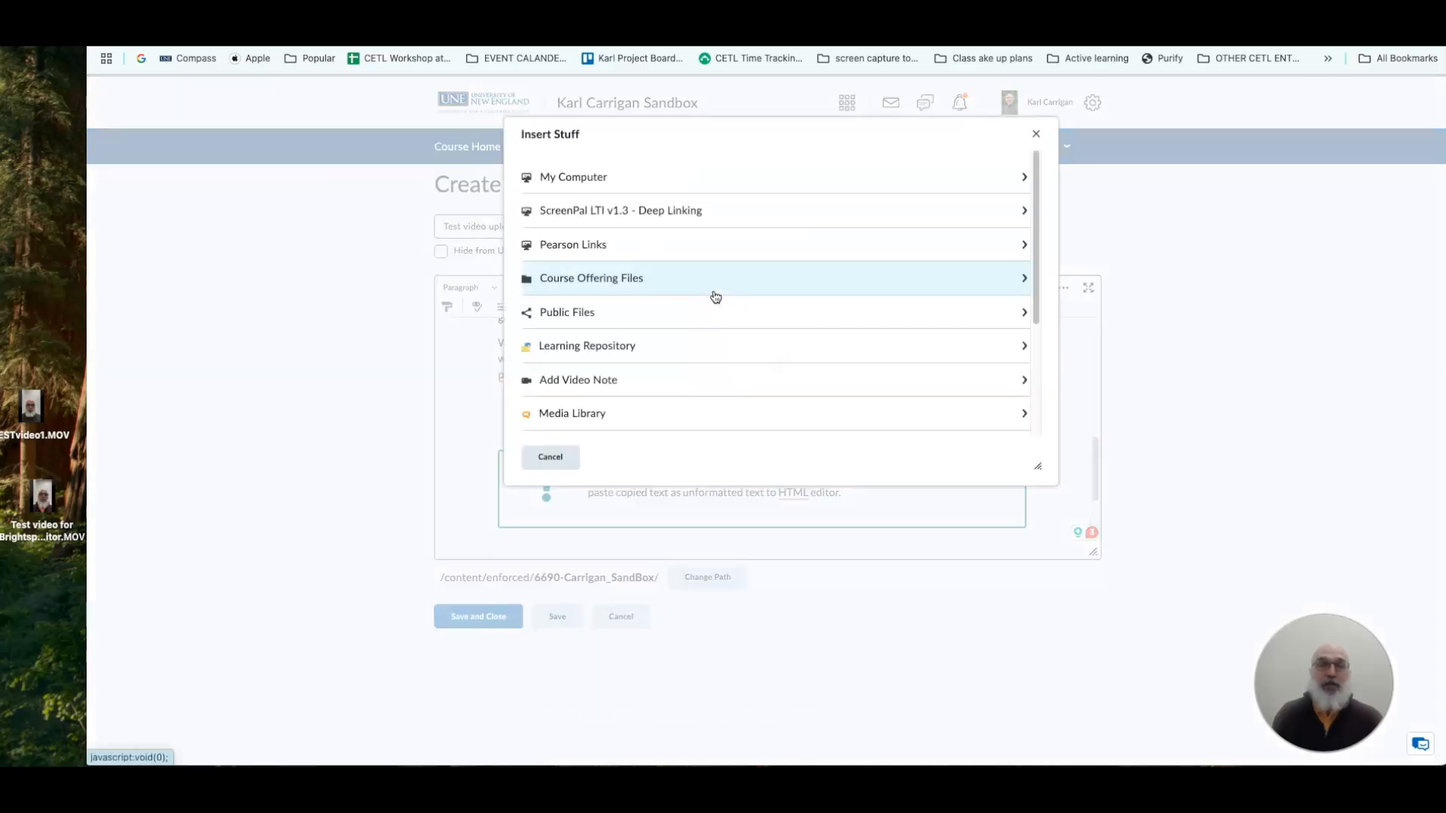
scroll(708, 304, "down", 3)
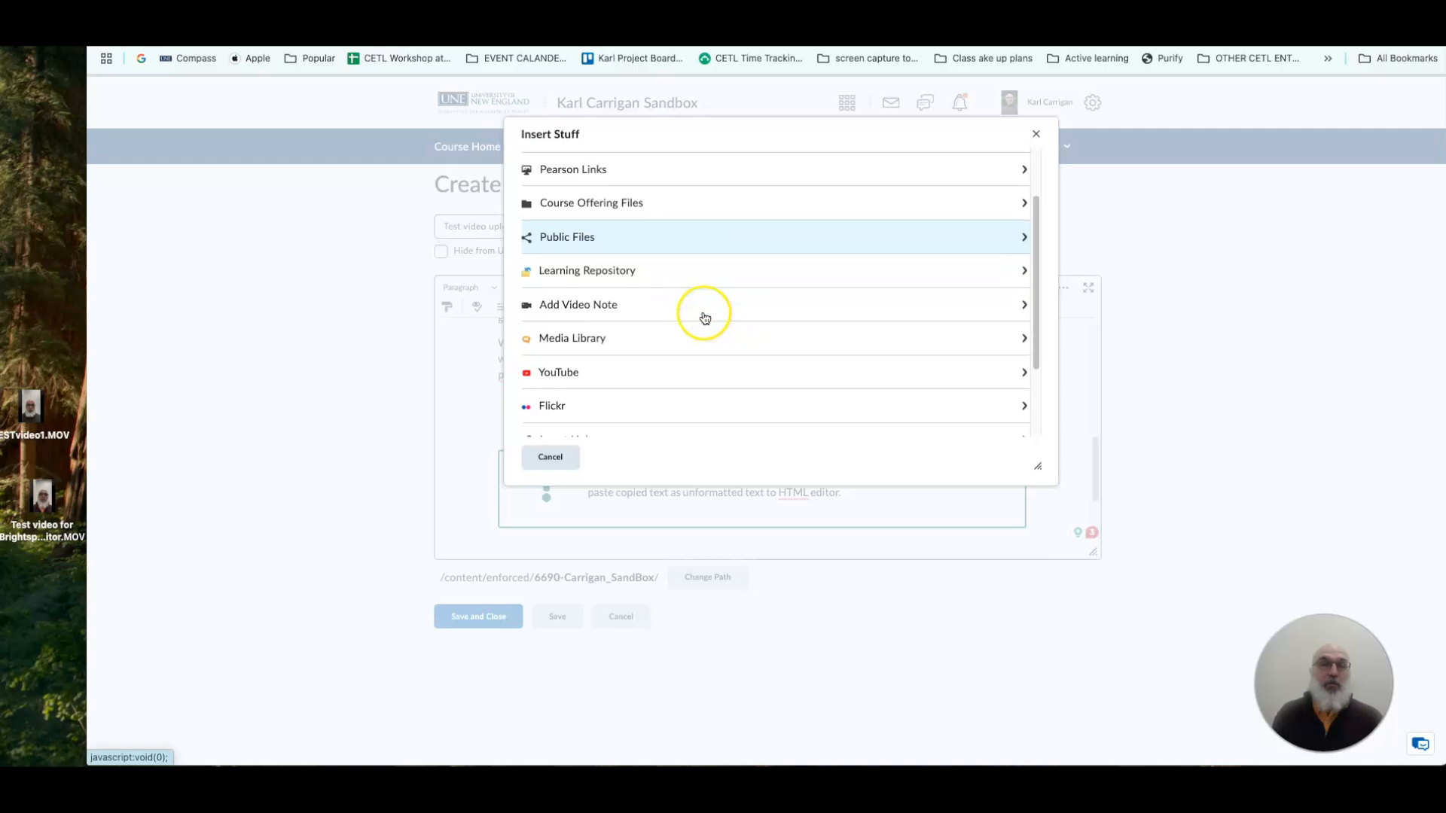
scroll(699, 336, "down", 2)
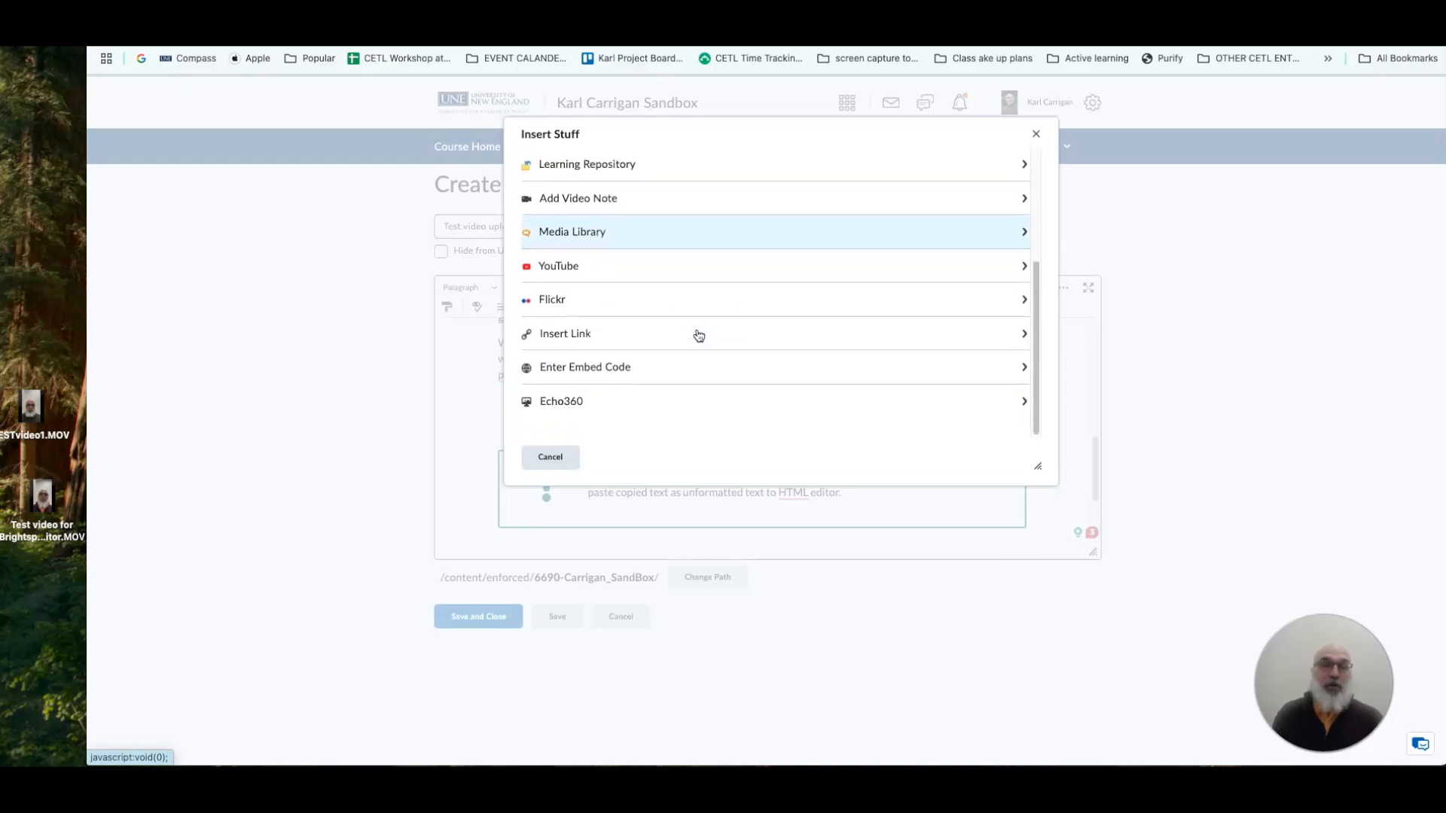
scroll(699, 336, "up", 3)
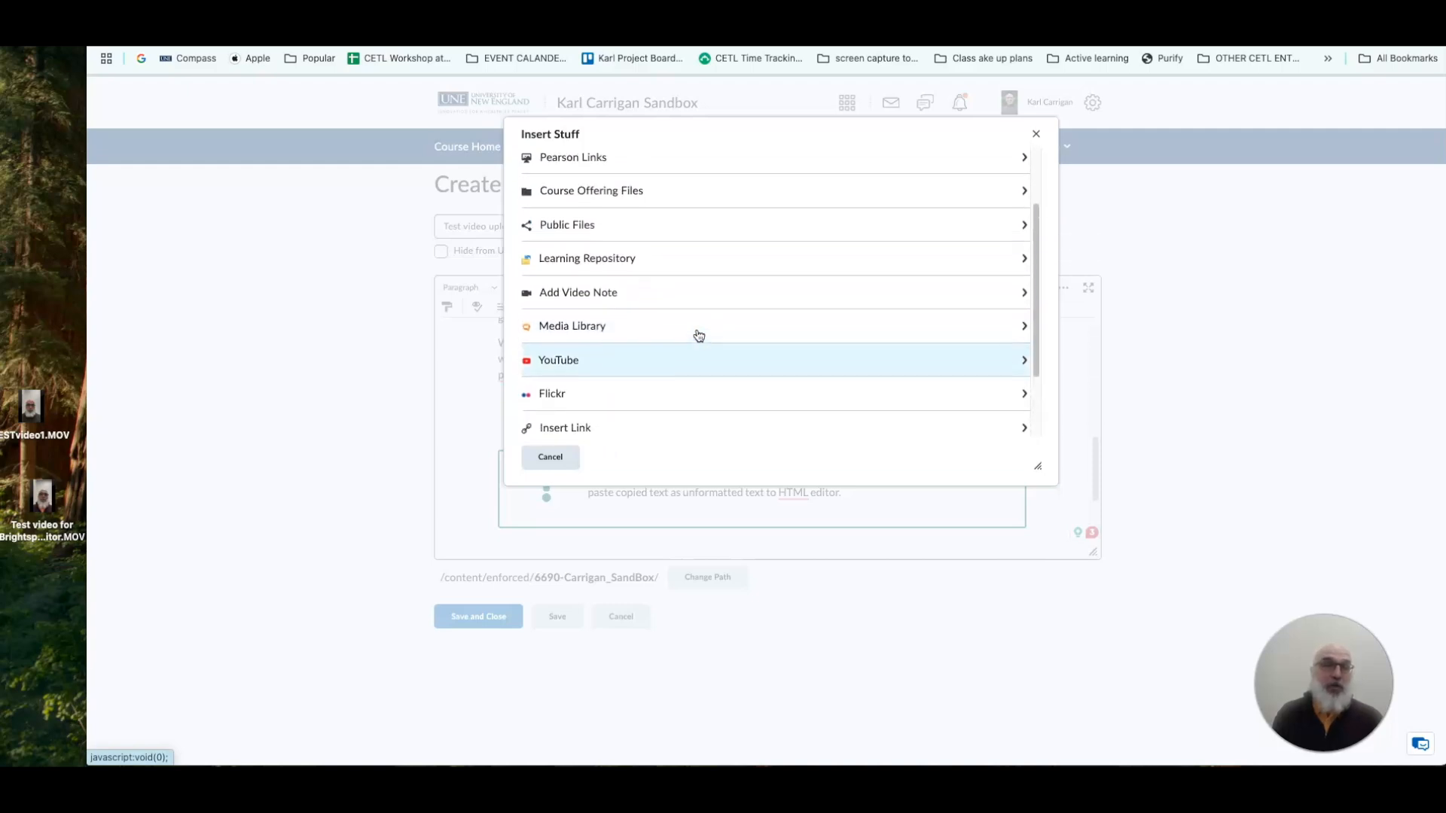
scroll(699, 336, "up", 2)
scroll(697, 334, "down", 1)
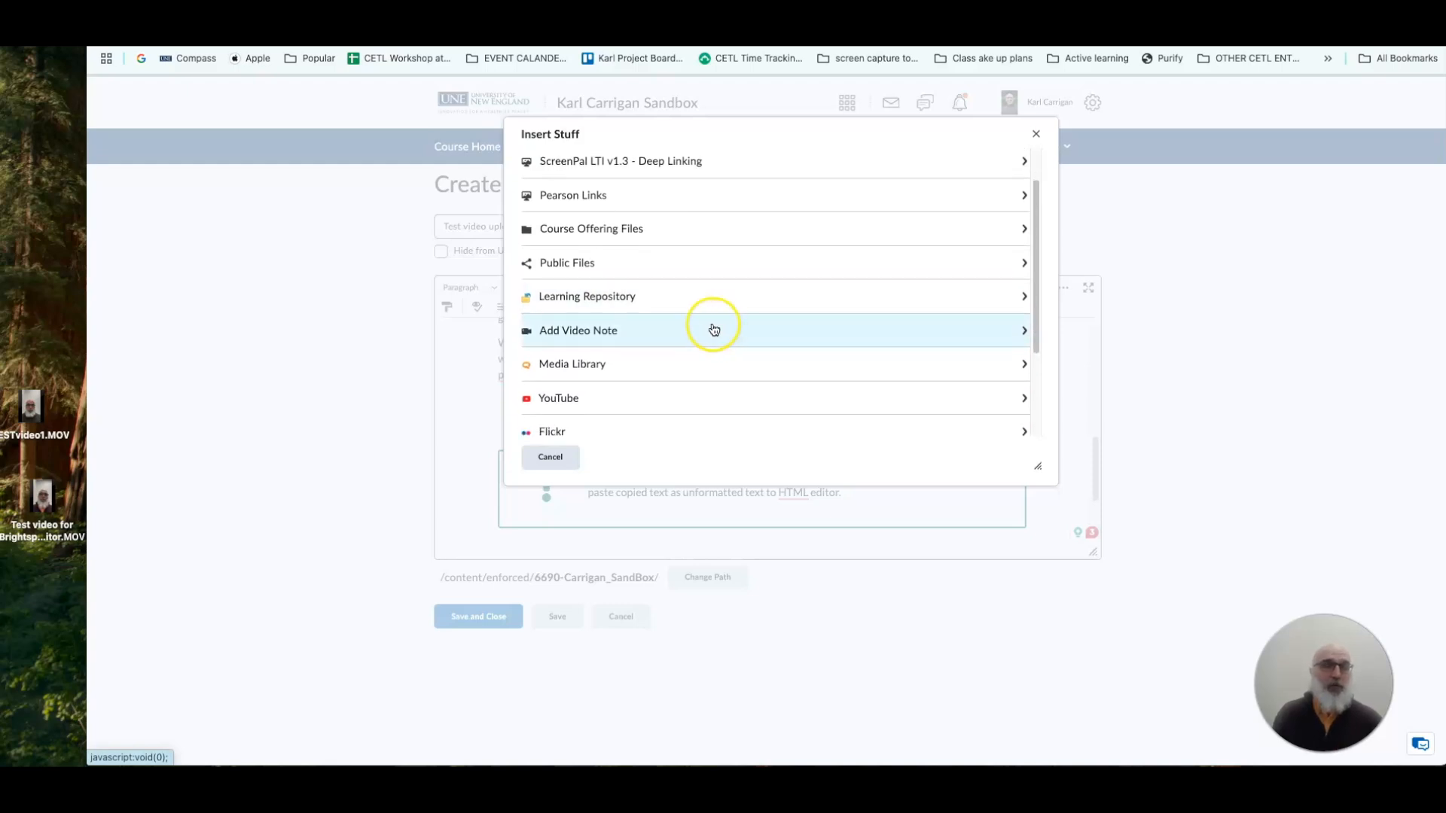
left_click(572, 332)
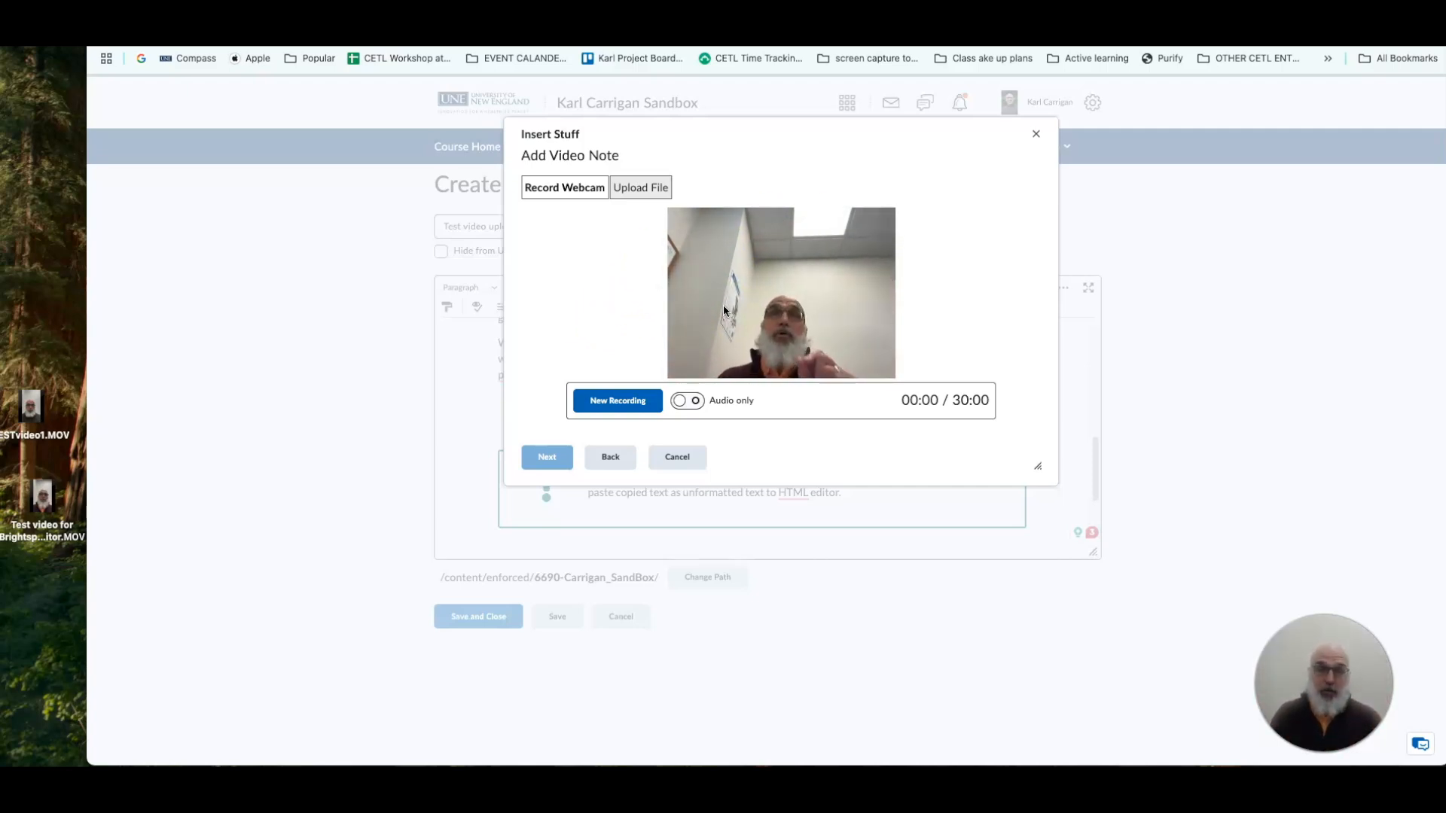
Choose "Test video for Brightspace editor.MOV" from the Desktop as the video note's upload file and continue to its details.
left_click(646, 190)
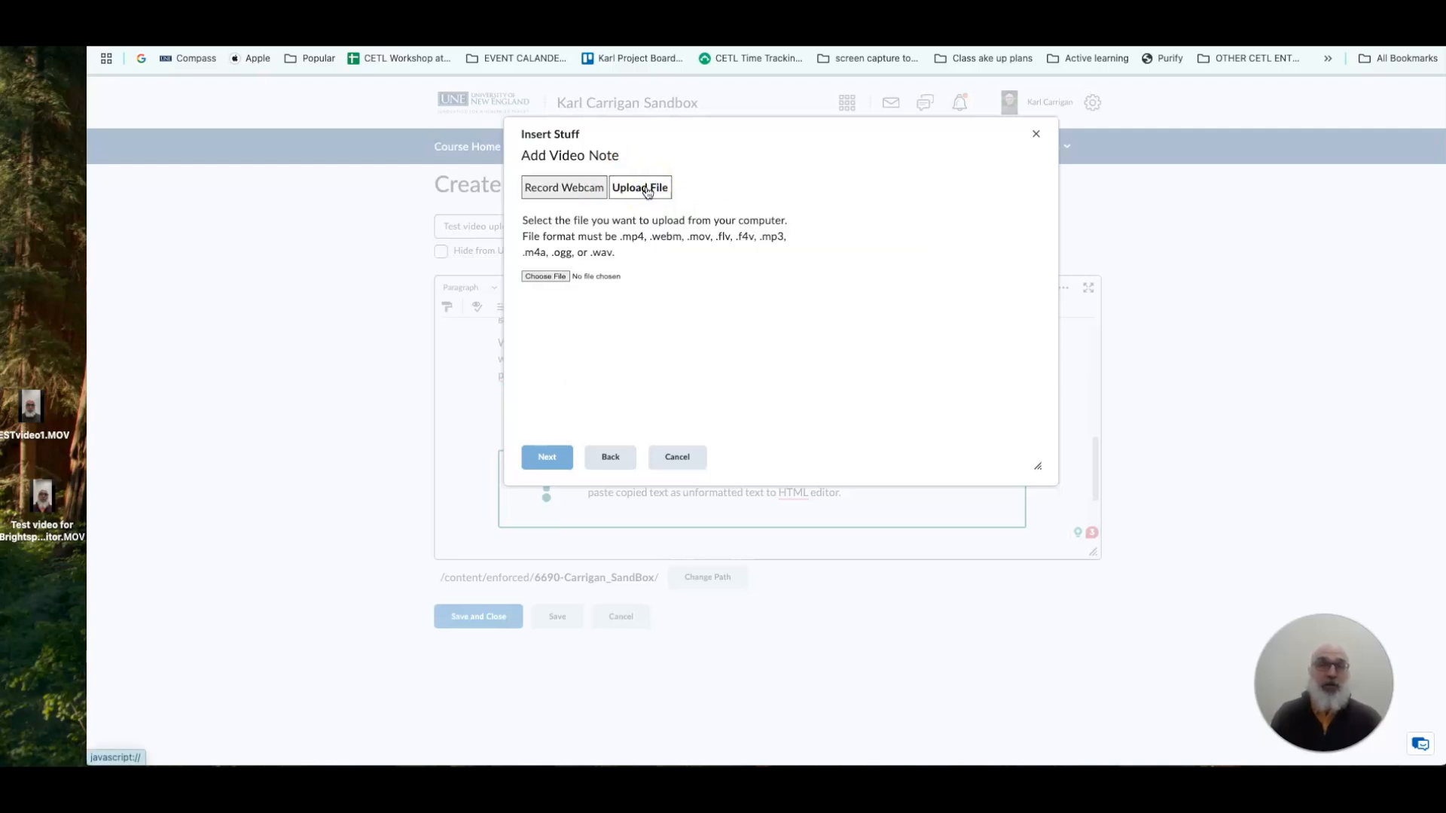
left_click(545, 276)
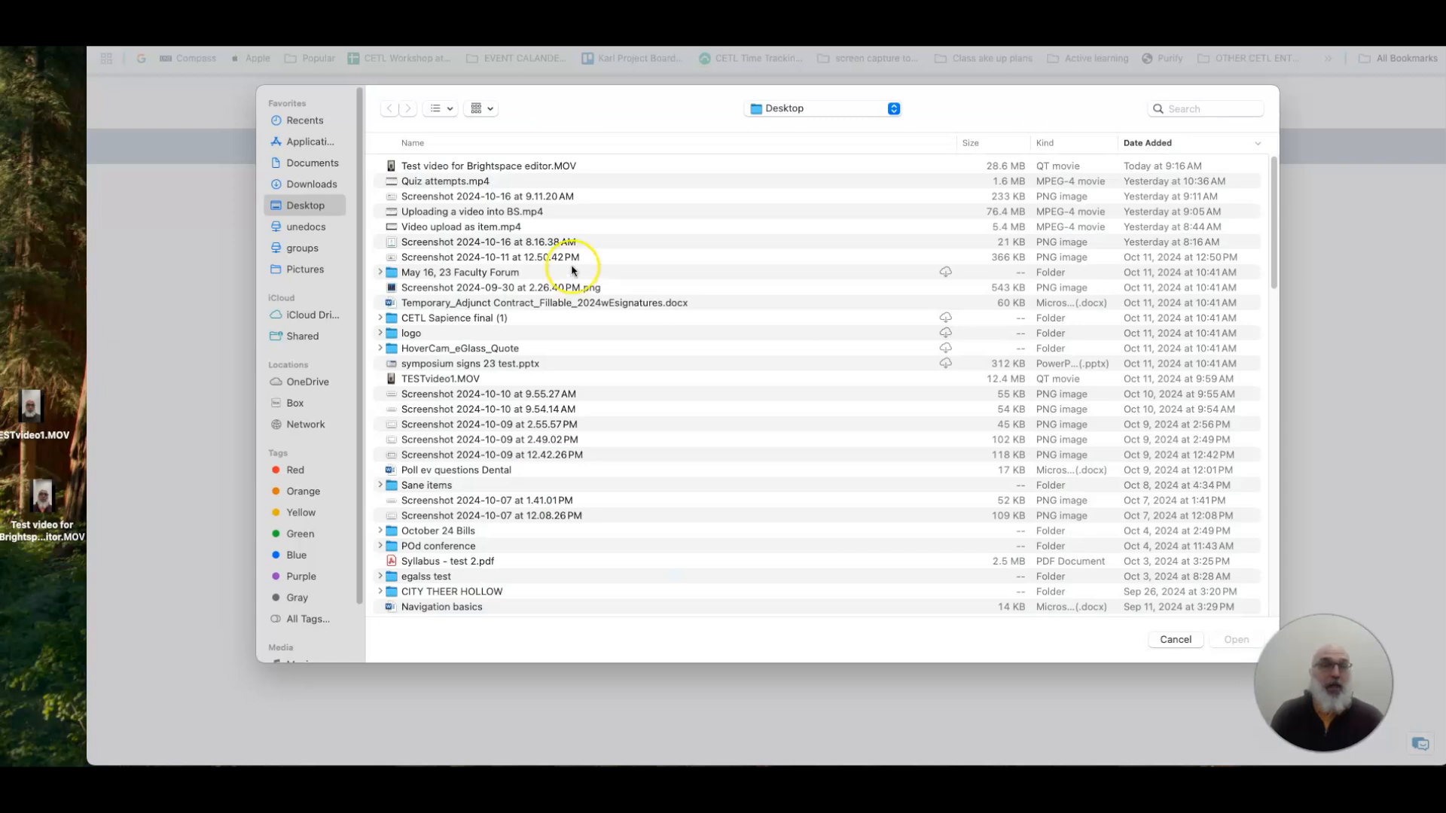
left_click(455, 168)
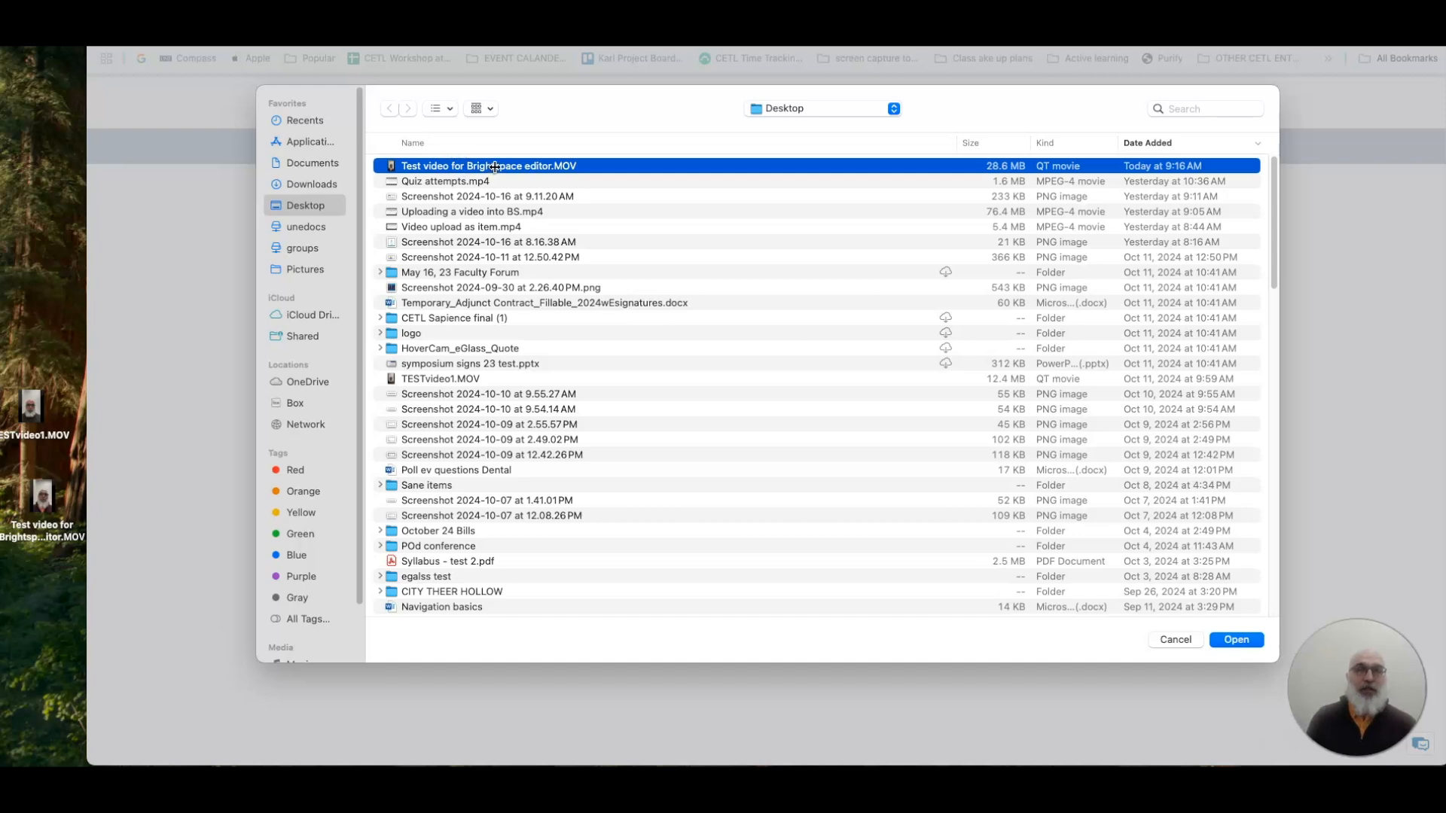
left_click(1236, 641)
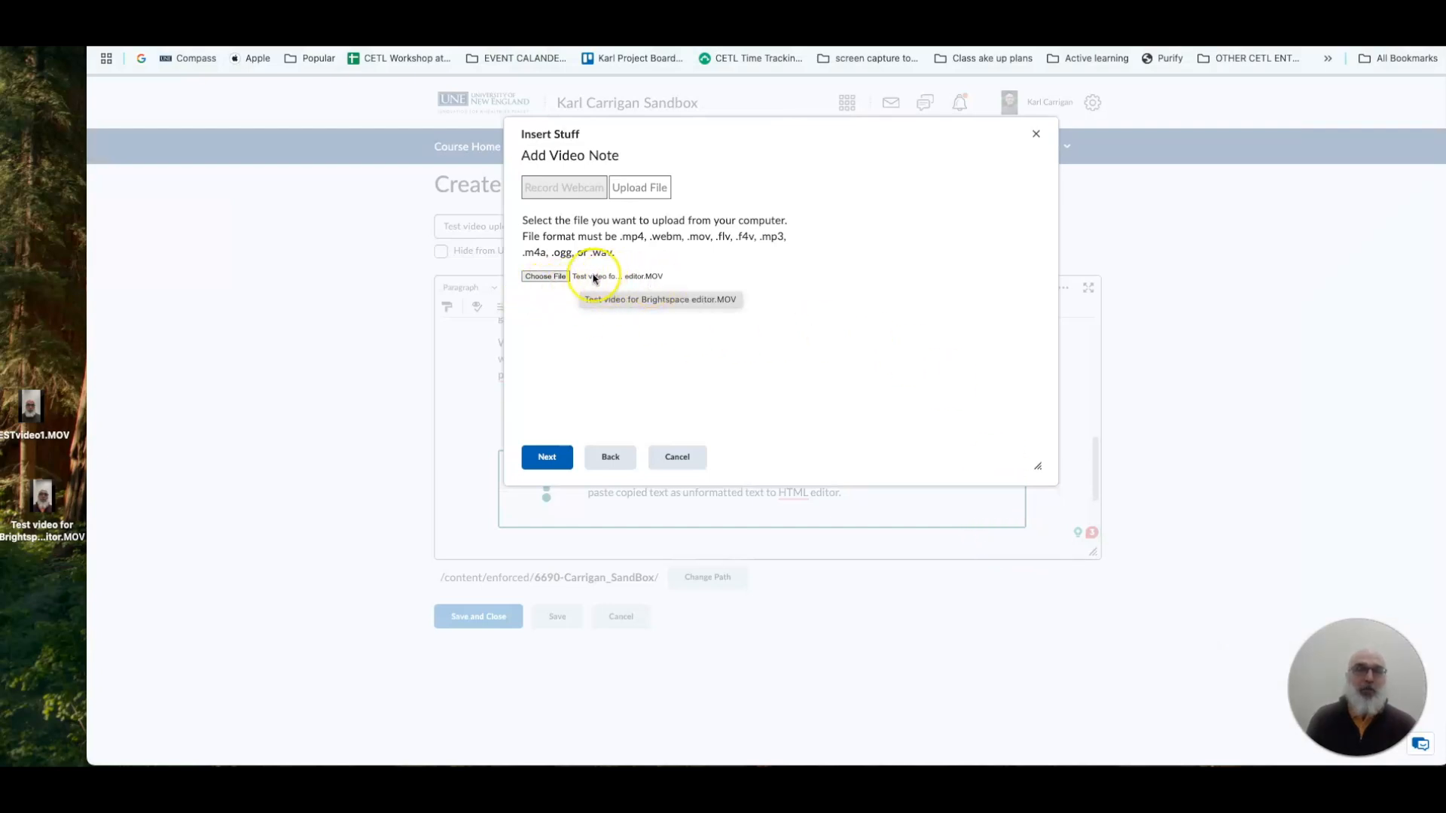
left_click(548, 457)
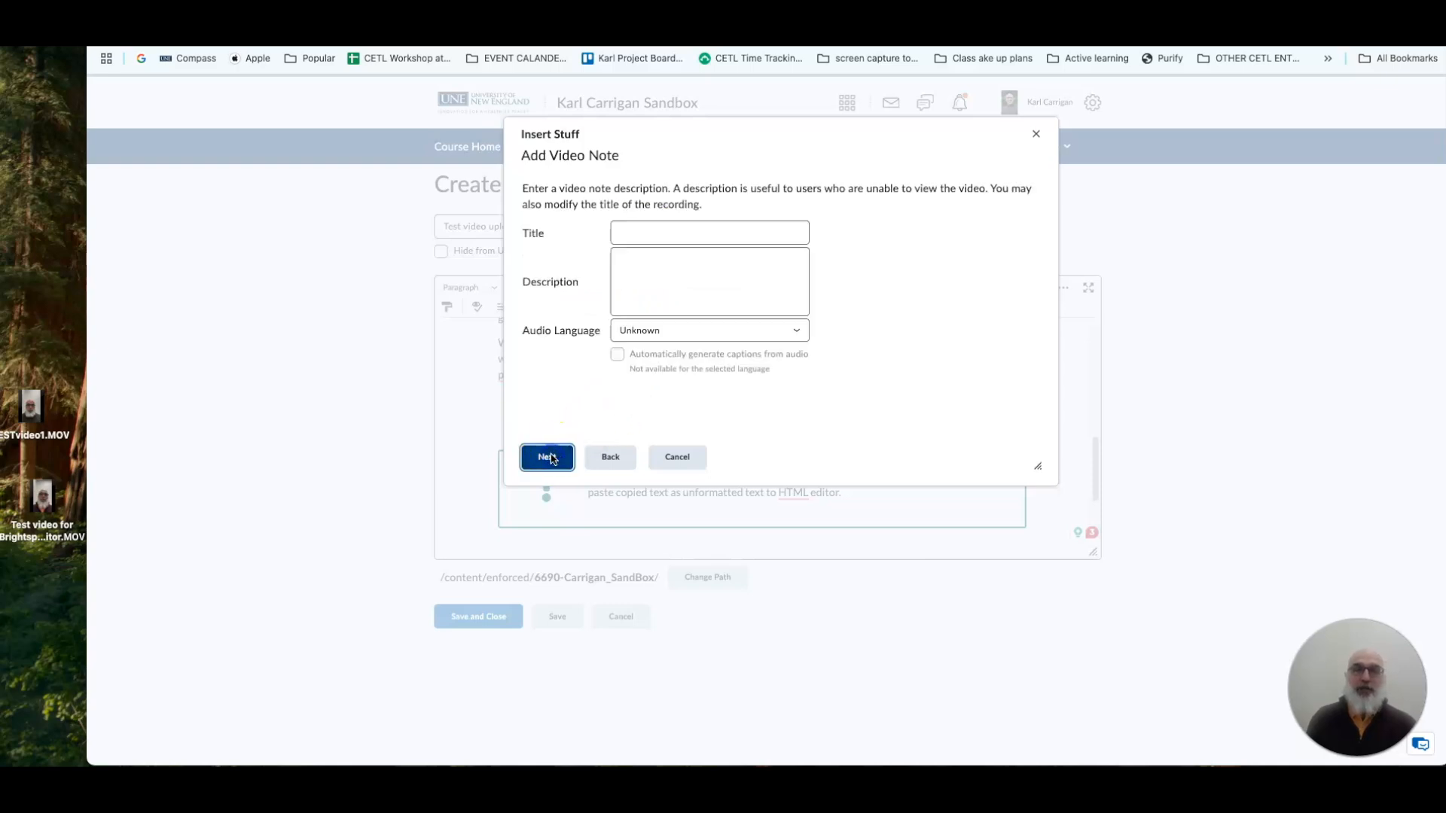
Title the video note "test video for editor" and enter the description "test for video".
left_click(640, 230)
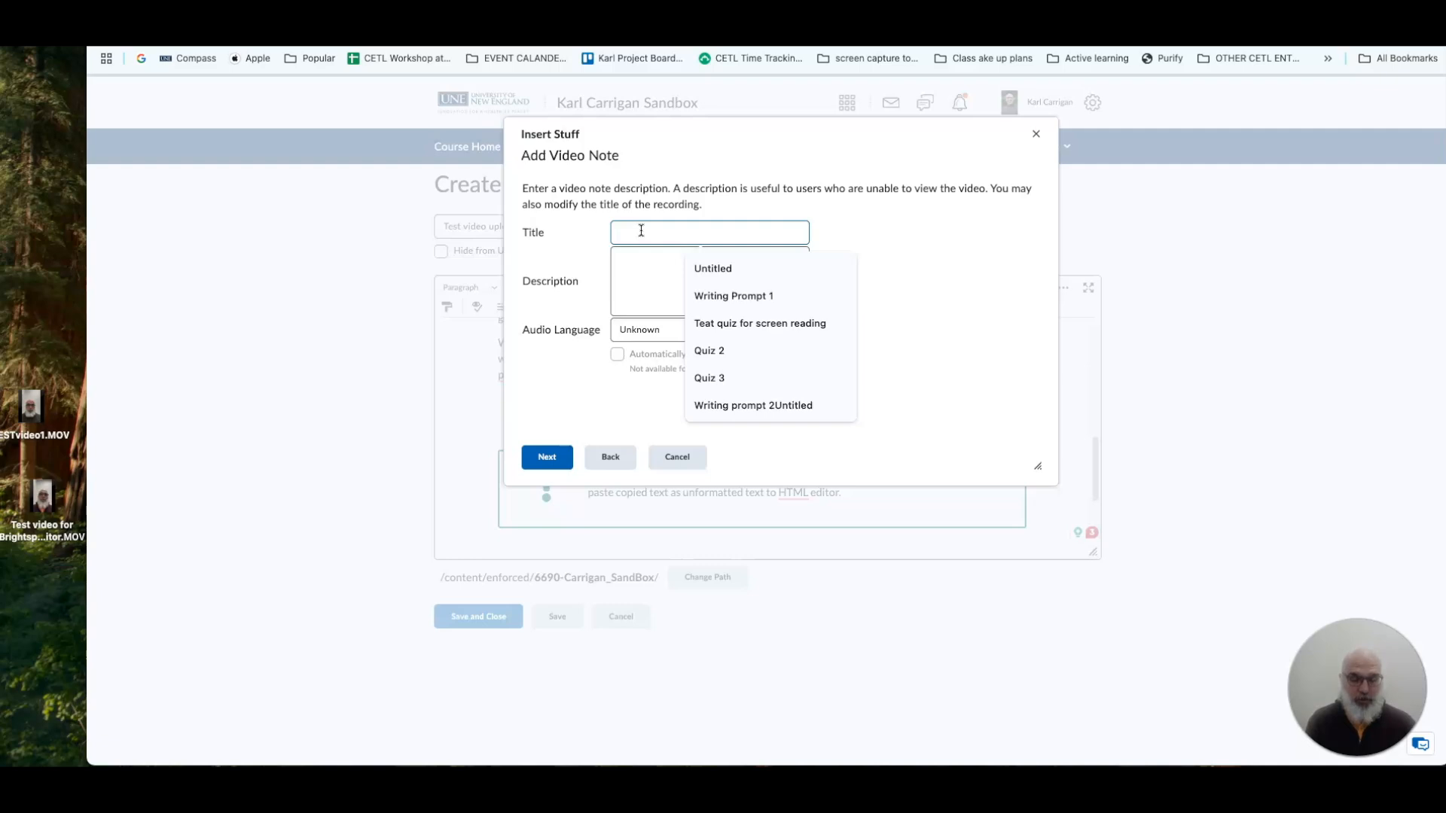
type("test")
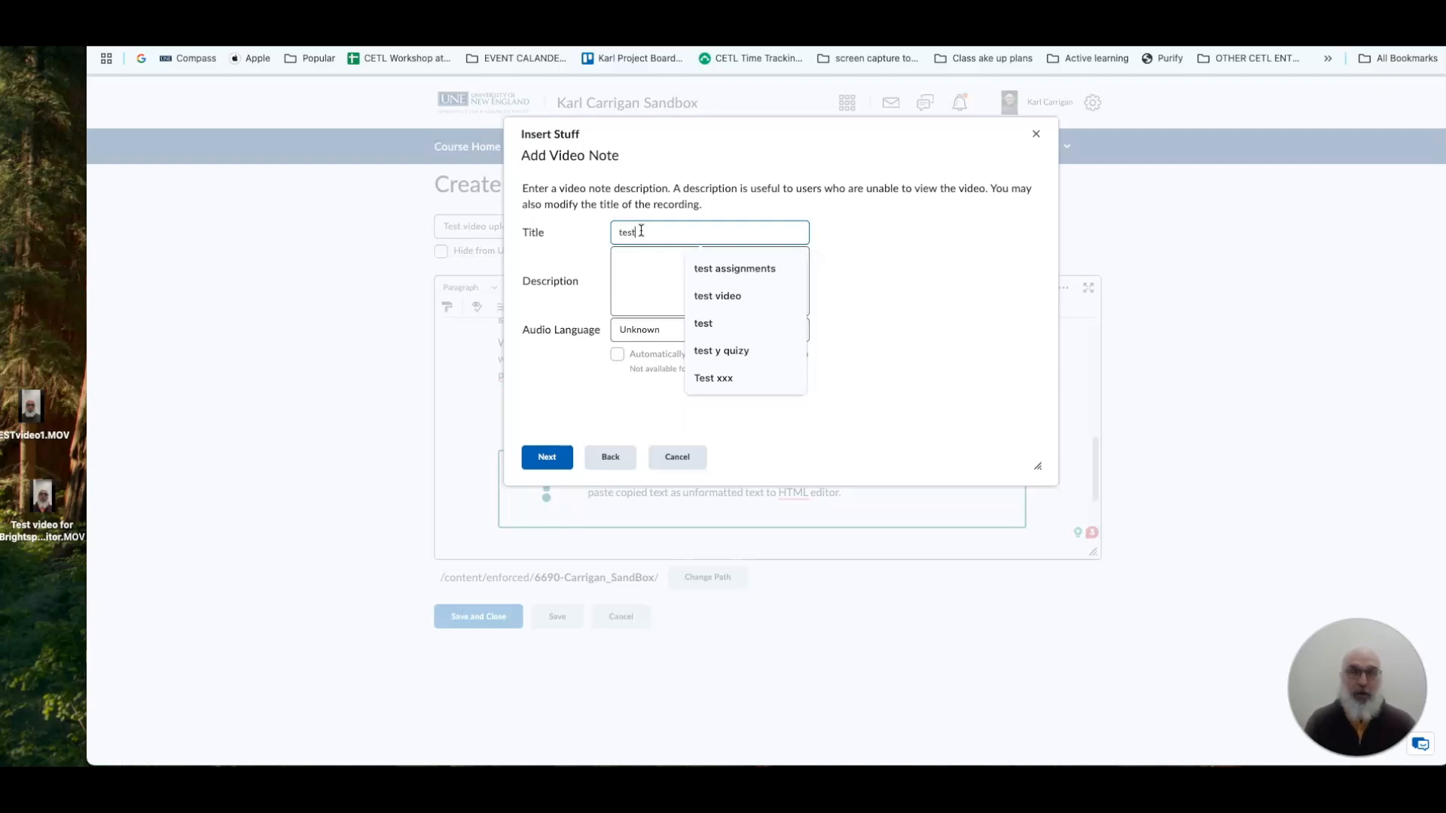
type(" video for editor")
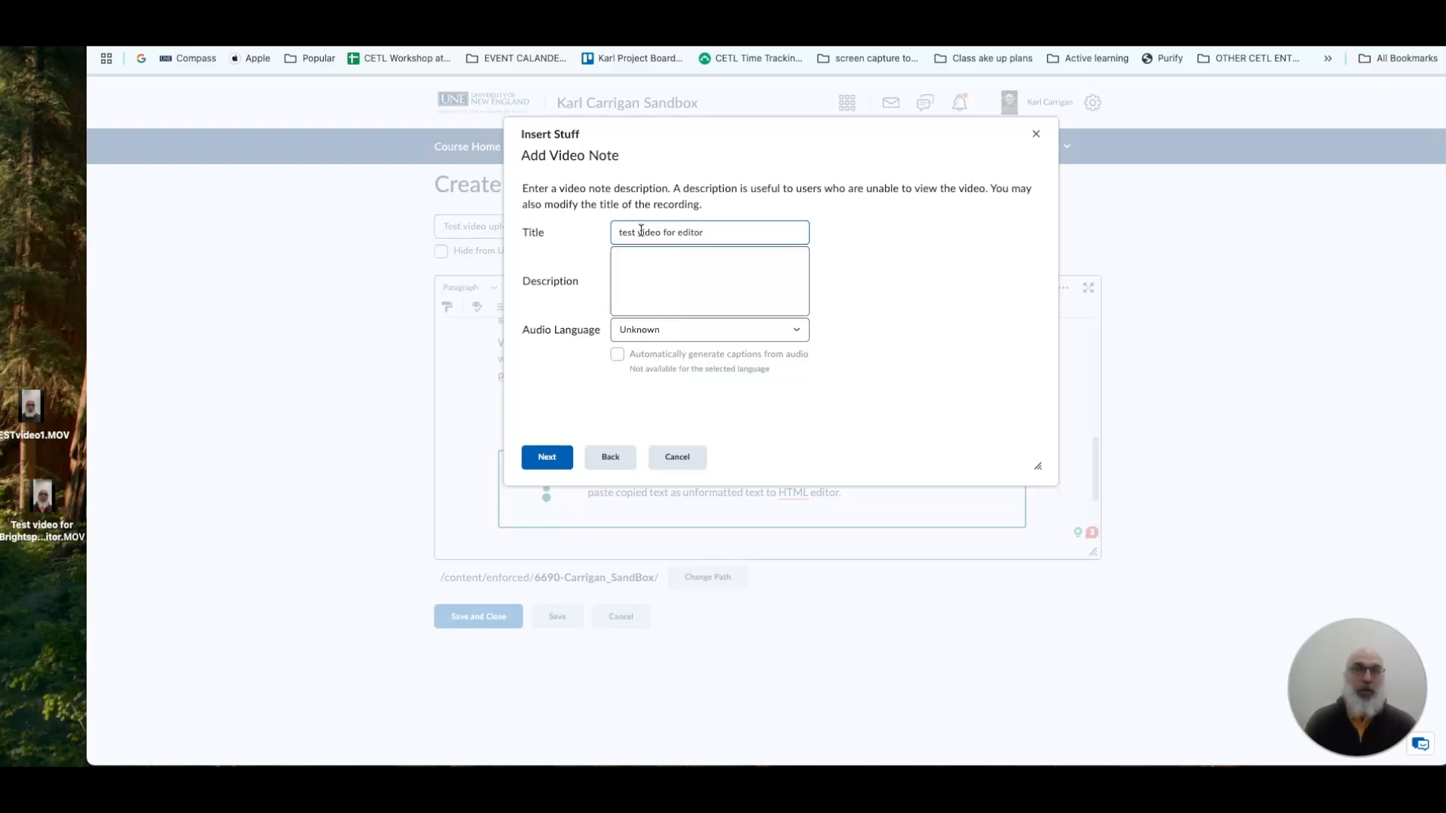
left_click(639, 265)
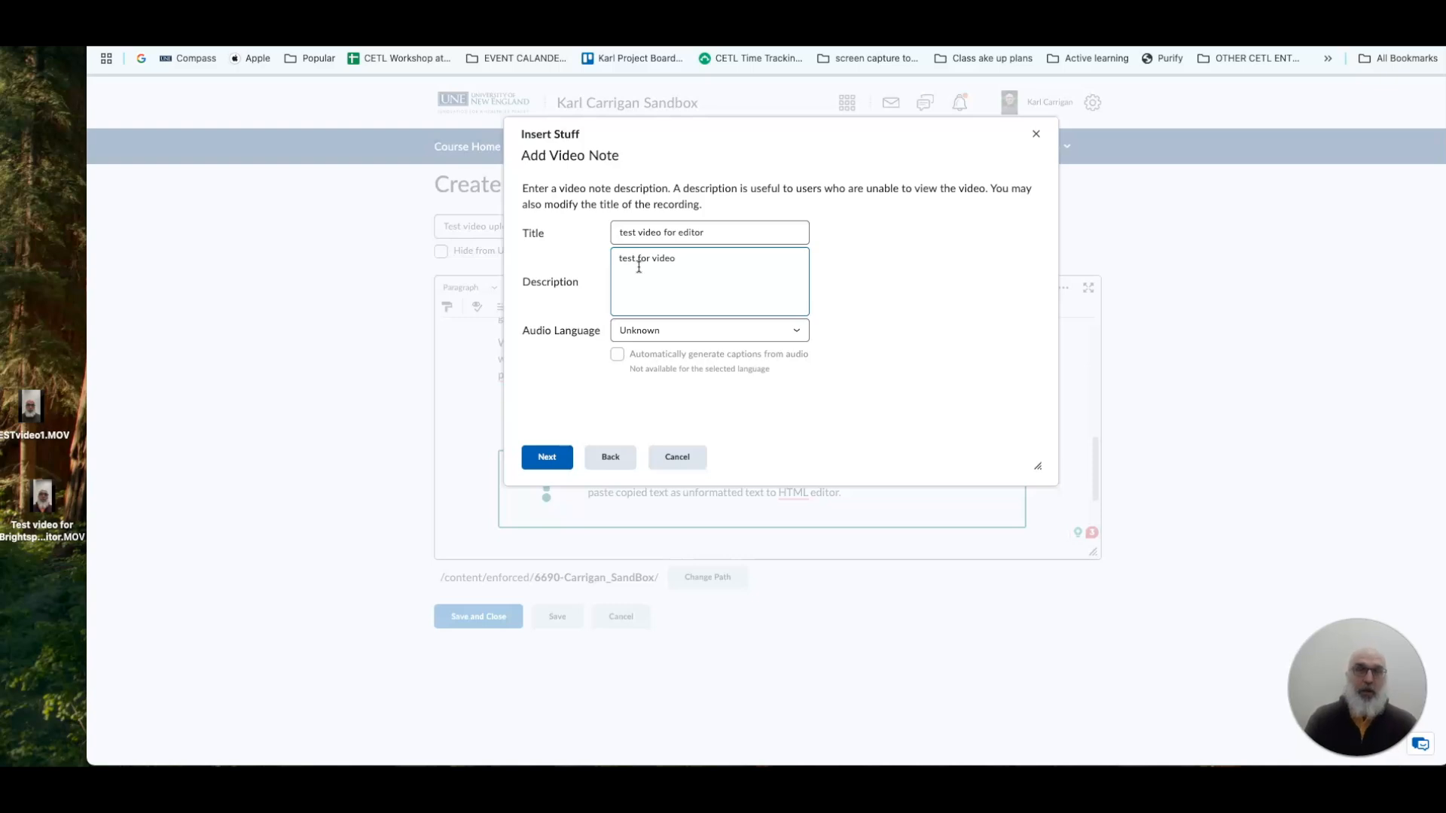
Set the audio language to English (United States), enable automatic captions from audio, and continue to the video note's preview.
left_click(784, 341)
left_click(794, 331)
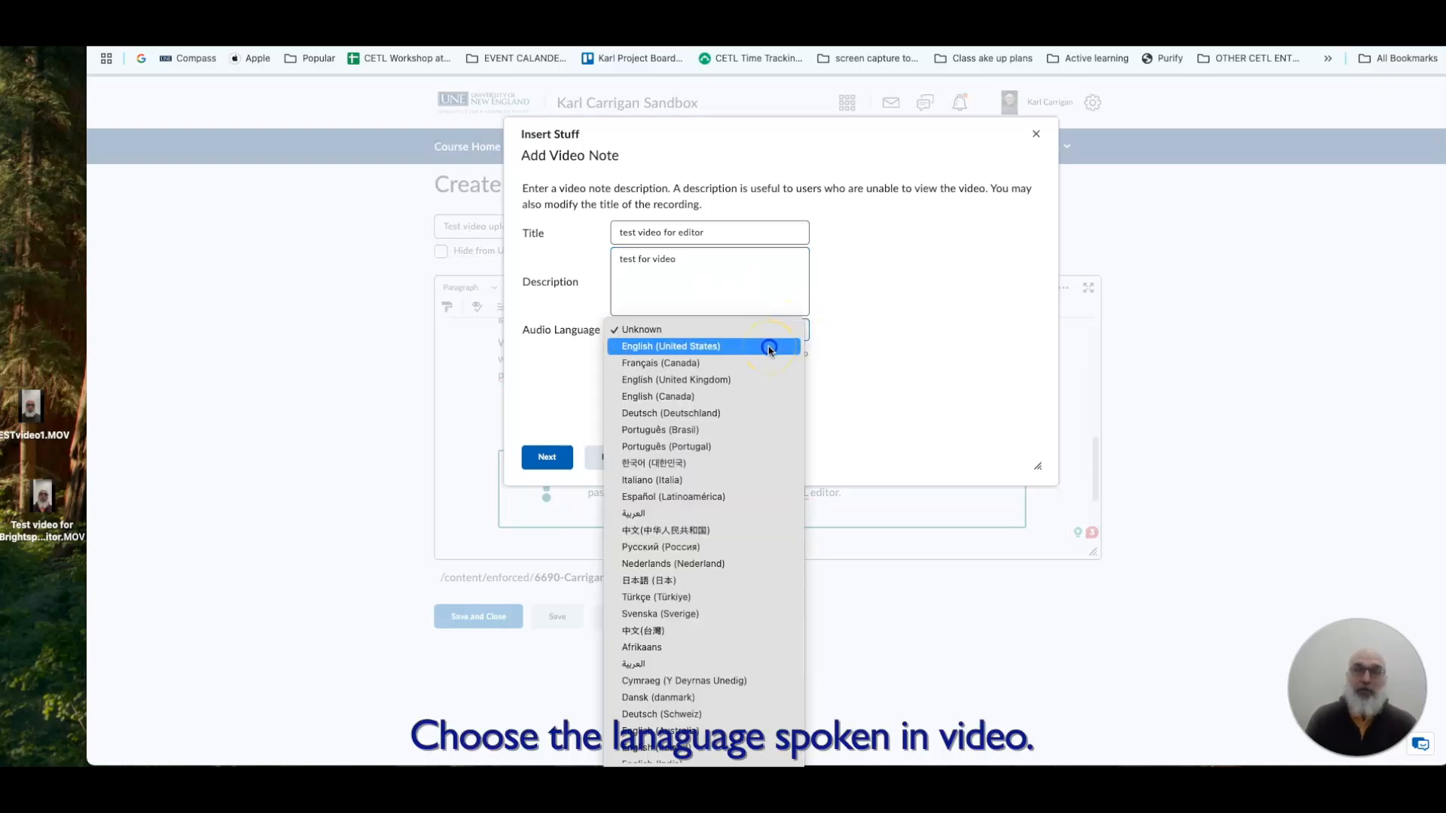
left_click(769, 348)
left_click(613, 354)
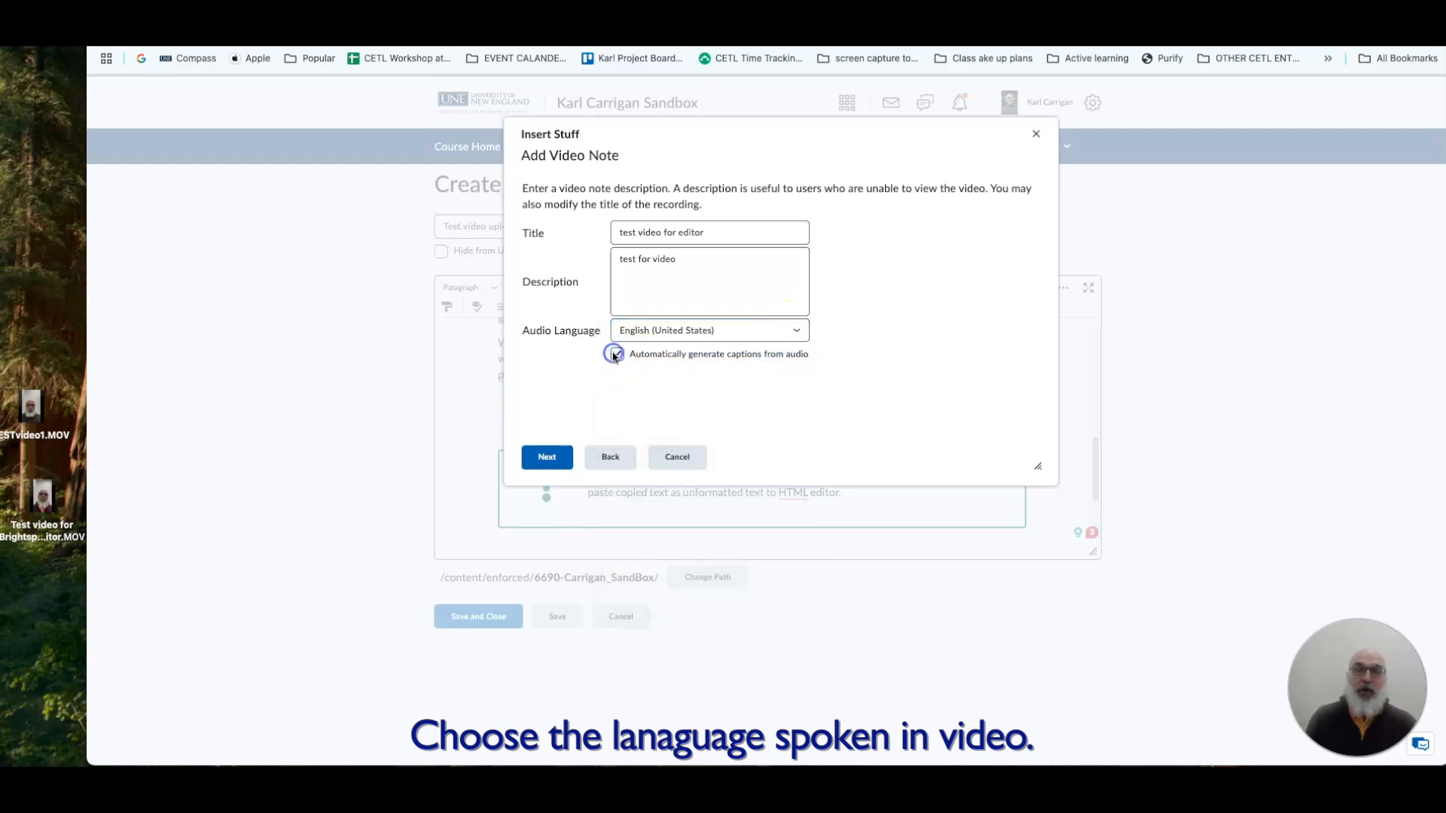
left_click(560, 464)
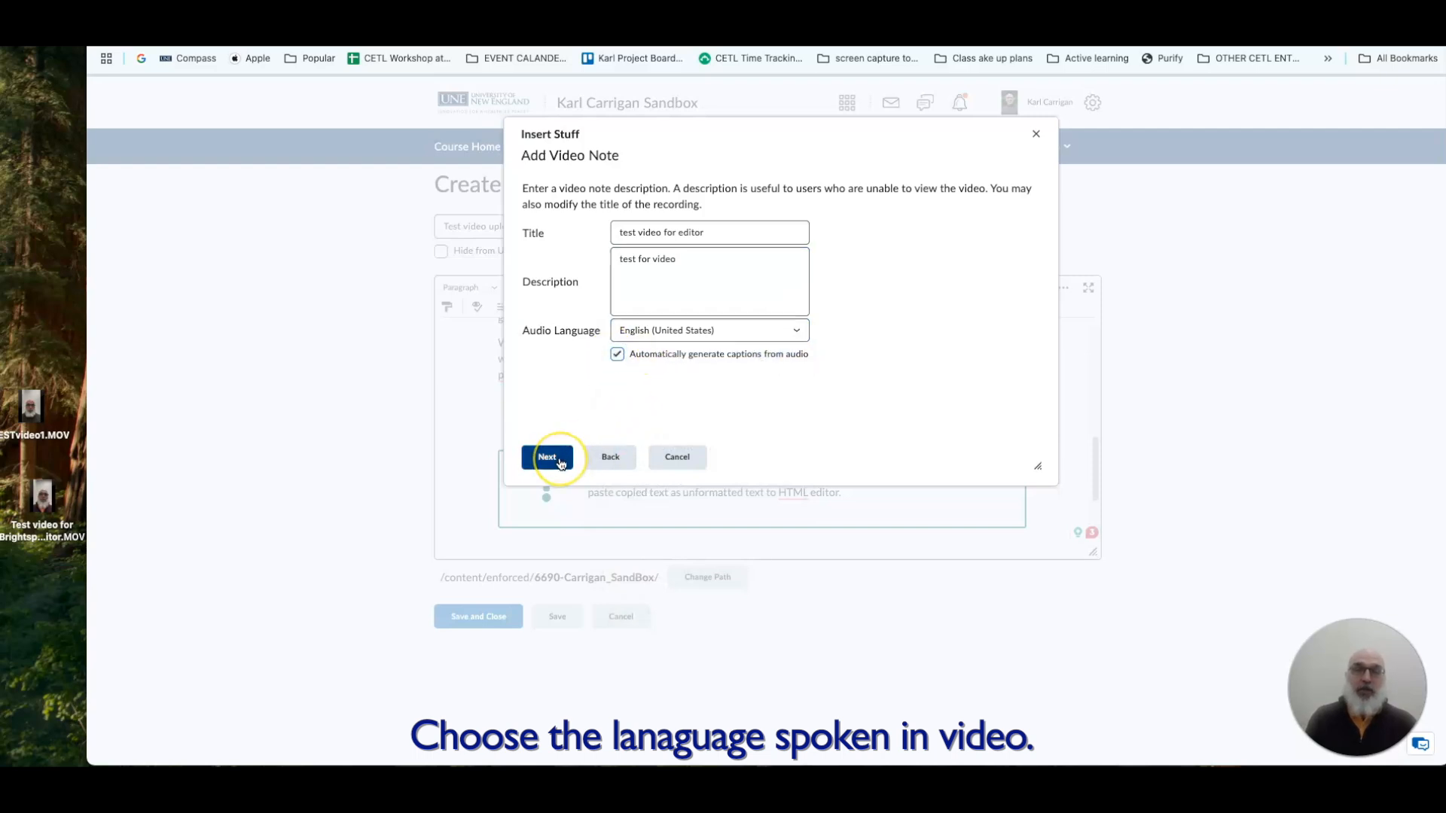
left_click(560, 458)
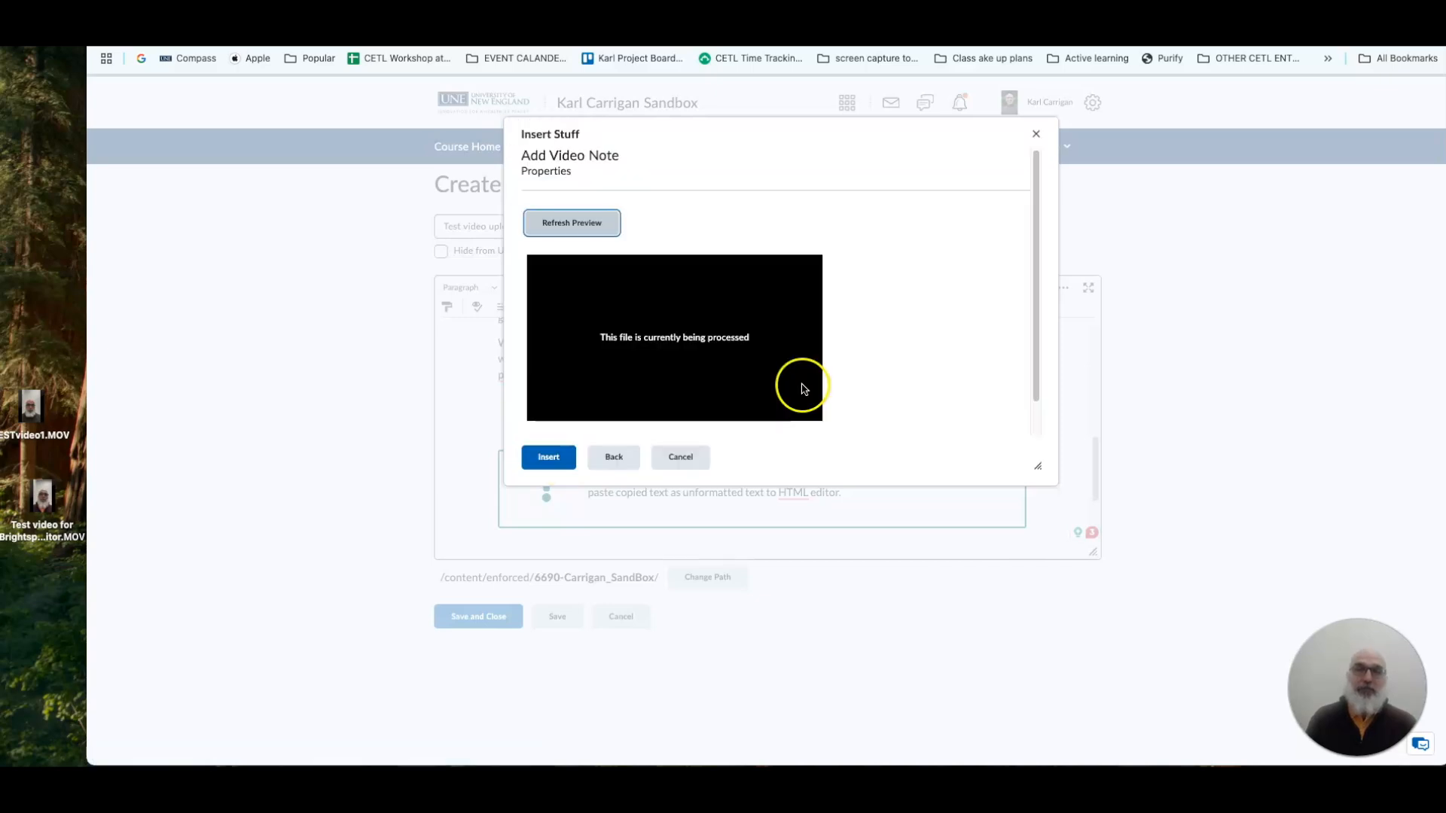
Insert the previewed video note into the page above the callout.
scroll(792, 336, "down", 1)
scroll(797, 333, "up", 1)
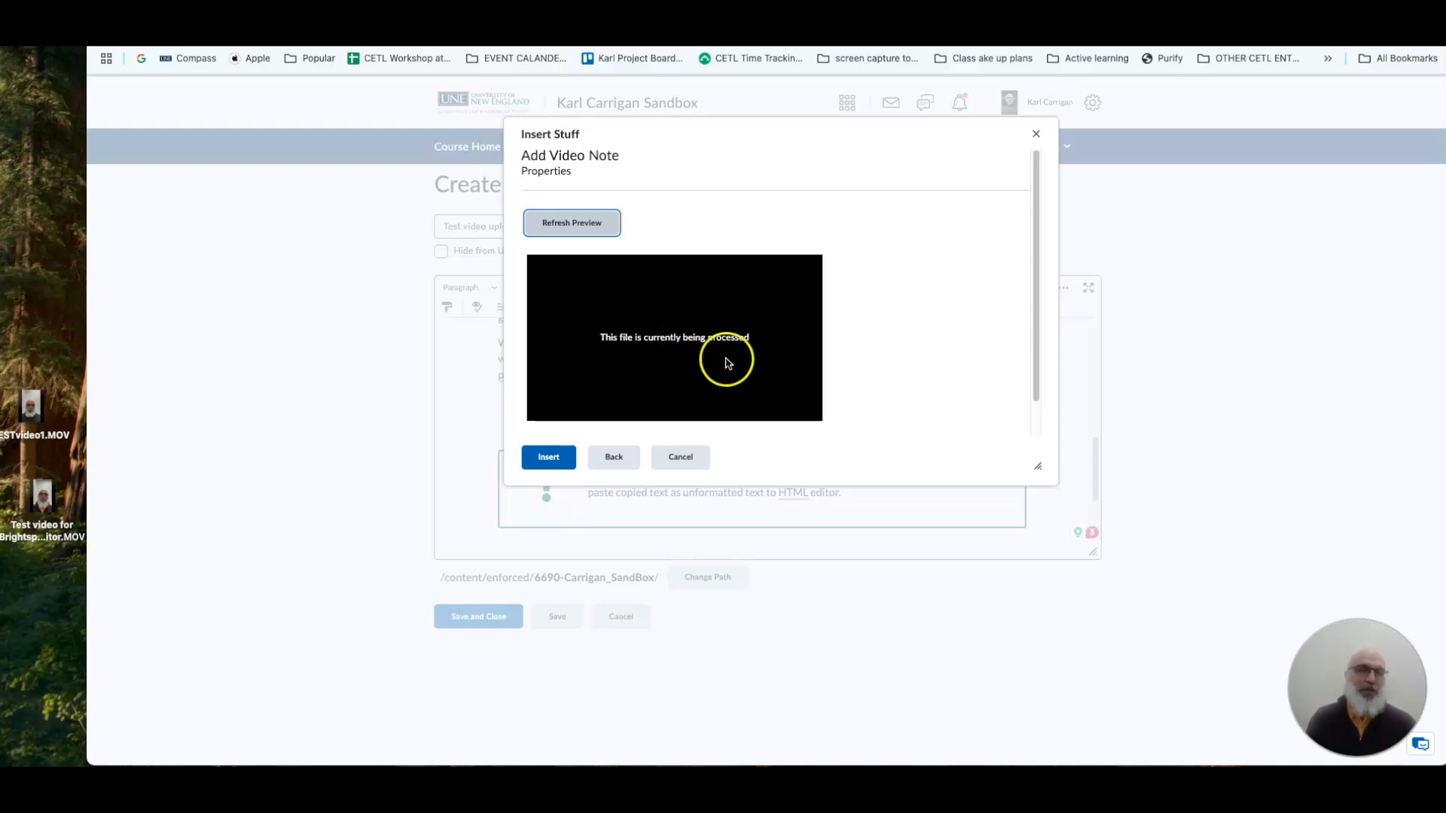
left_click(546, 458)
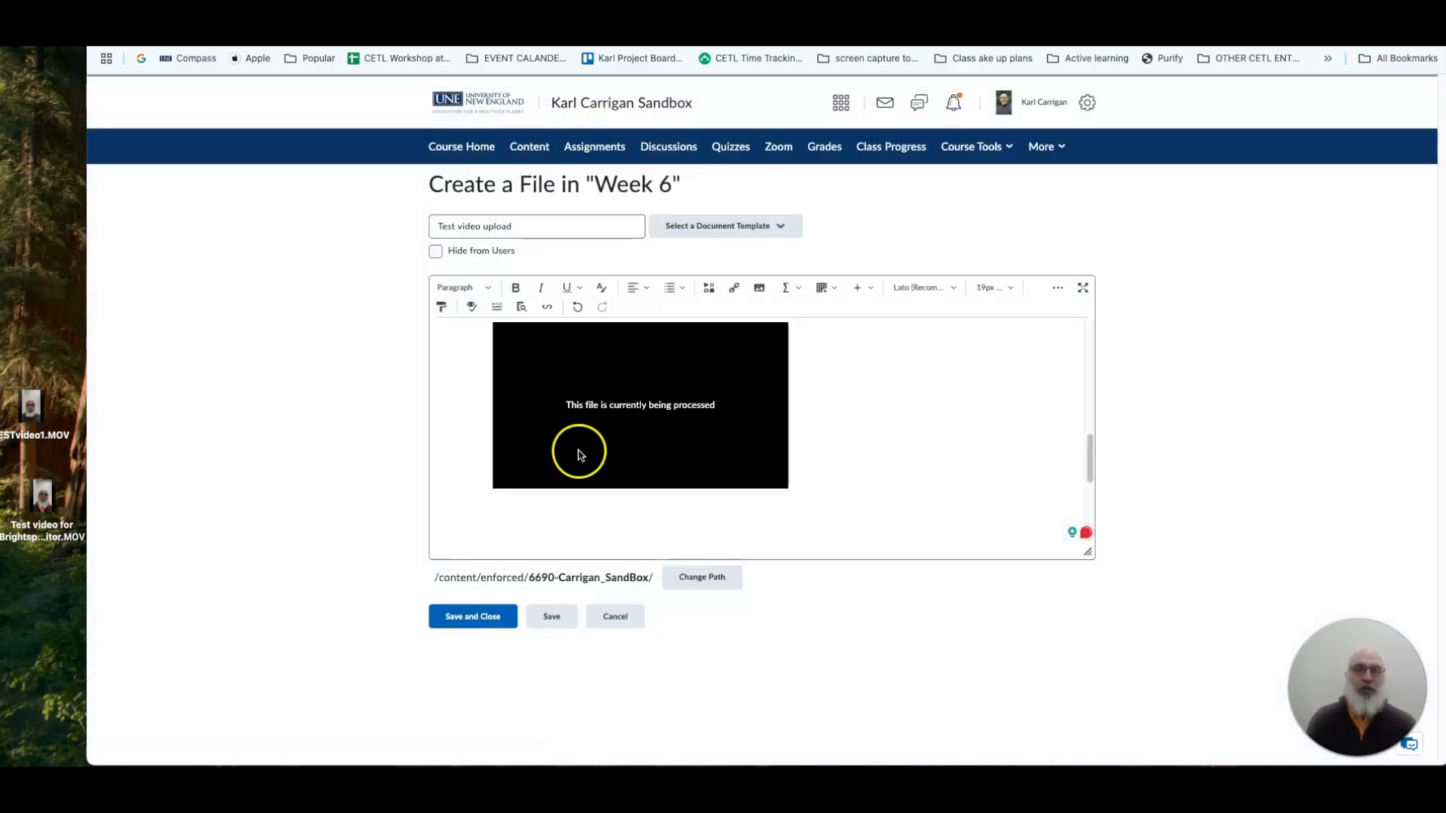
Check the video's placement between the text and the callout, and save and close the "Test video upload" page.
scroll(653, 456, "down", 2)
scroll(653, 455, "up", 3)
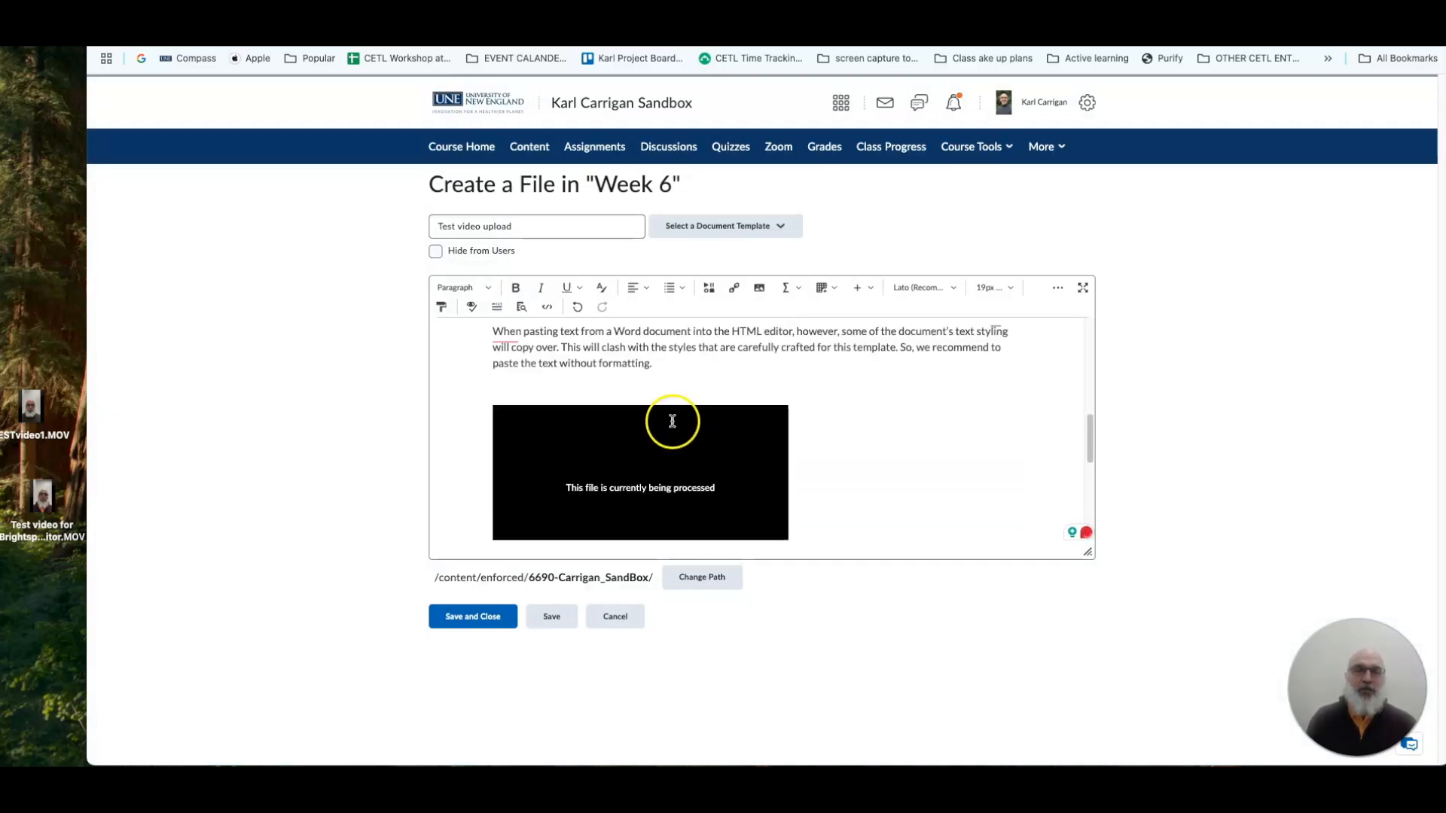
scroll(670, 419, "down", 2)
scroll(672, 417, "down", 1)
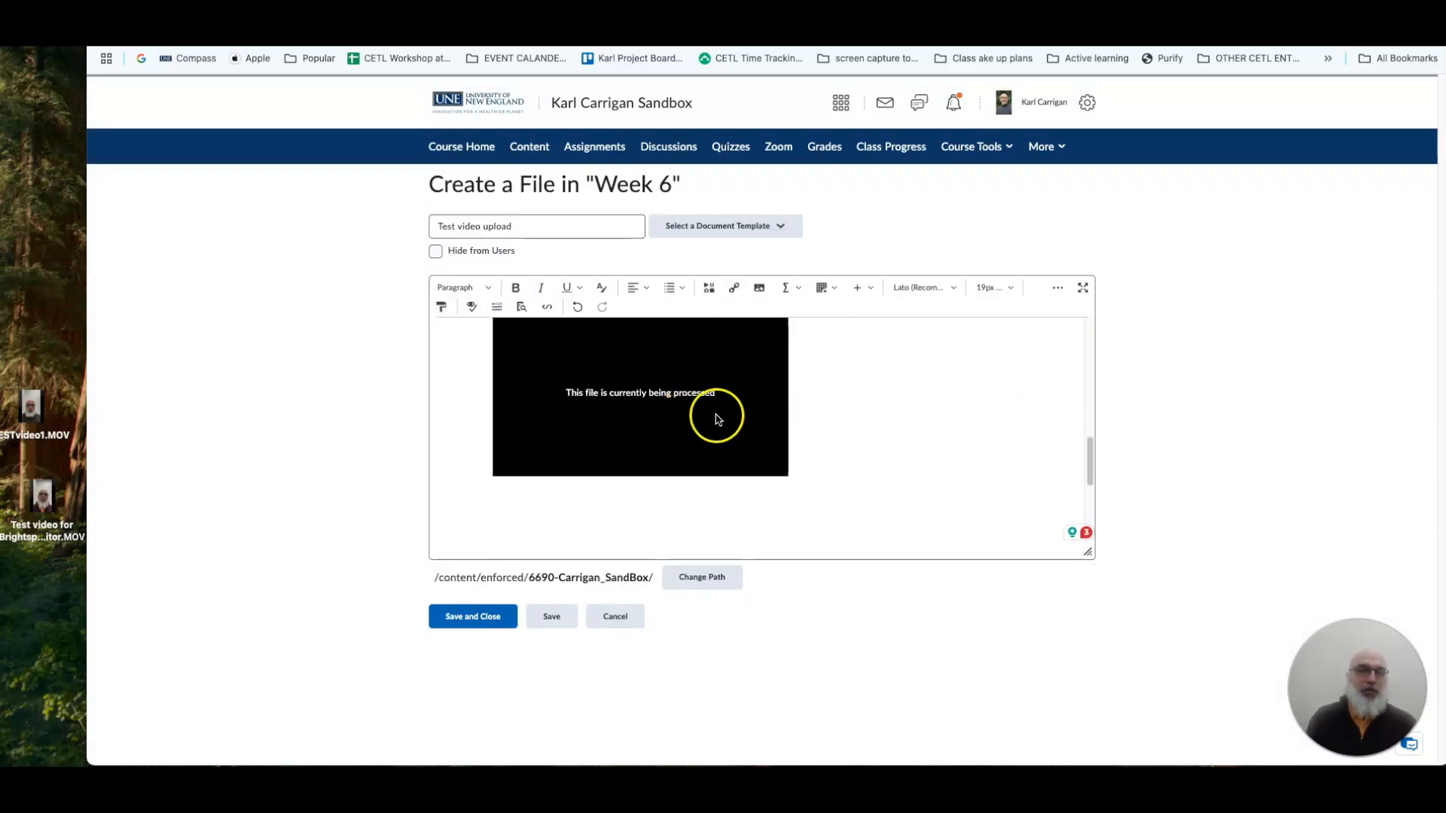
scroll(716, 414, "up", 3)
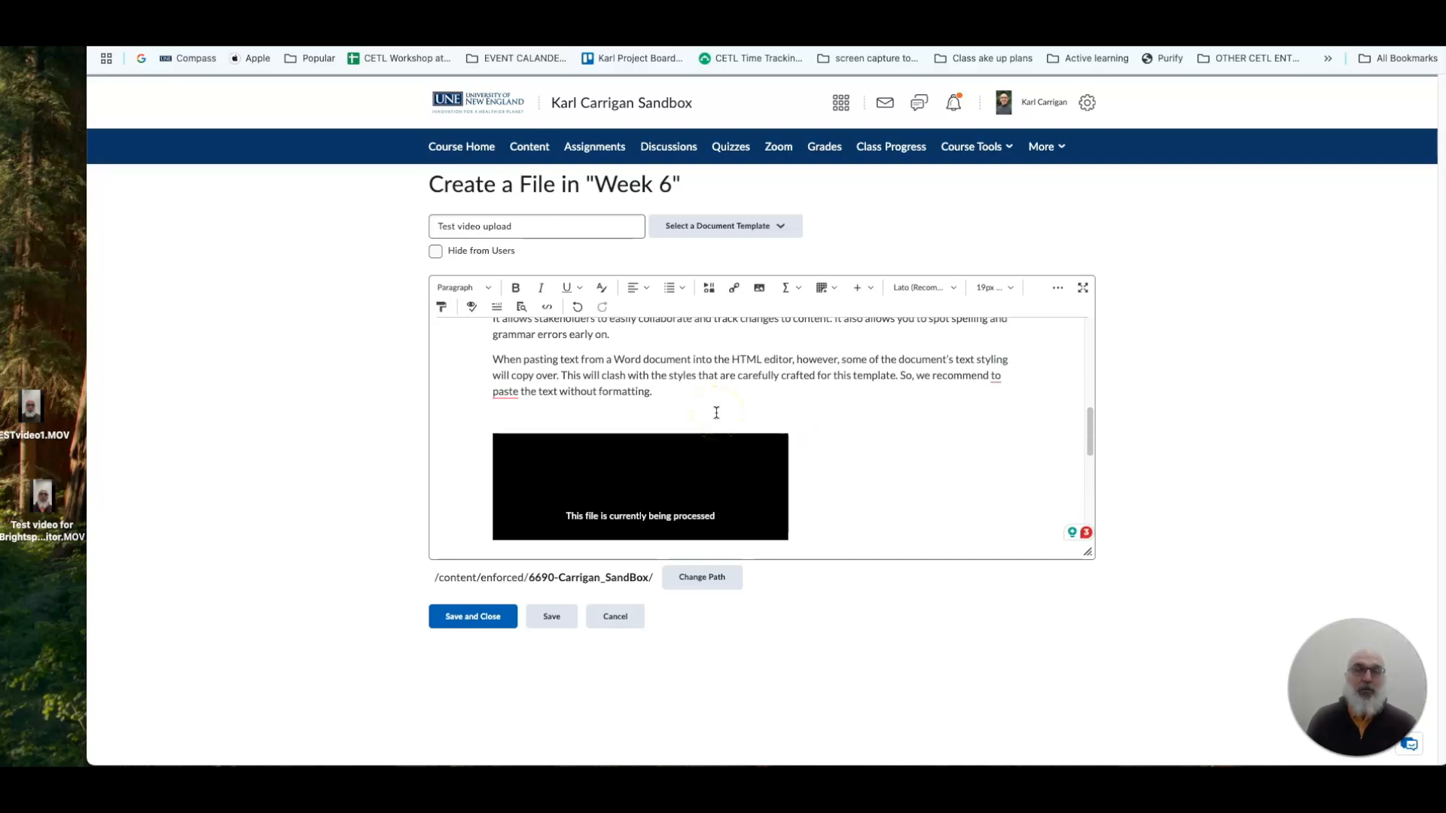
scroll(714, 411, "up", 3)
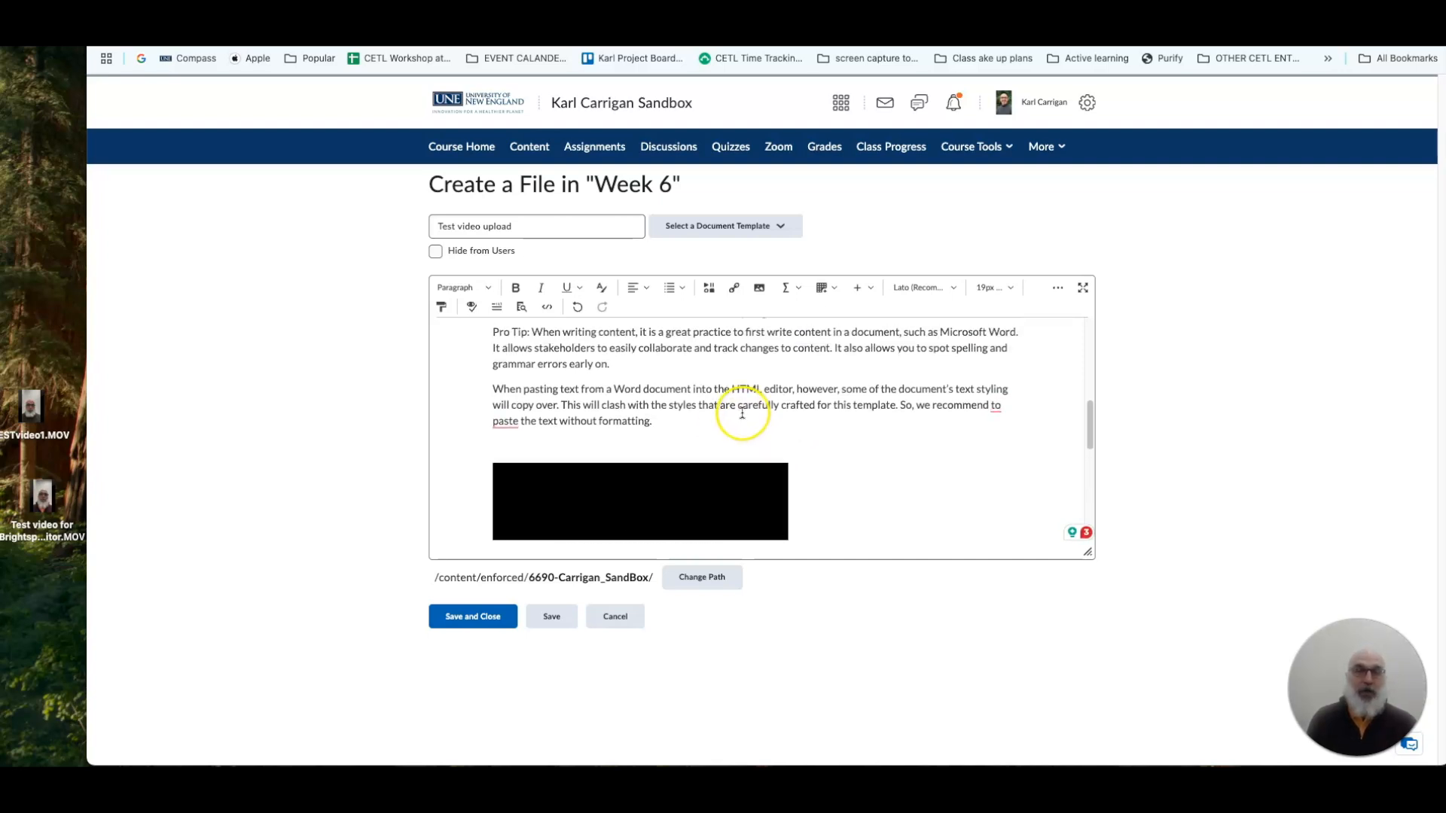
scroll(684, 369, "up", 1)
scroll(695, 391, "down", 8)
scroll(700, 390, "down", 2)
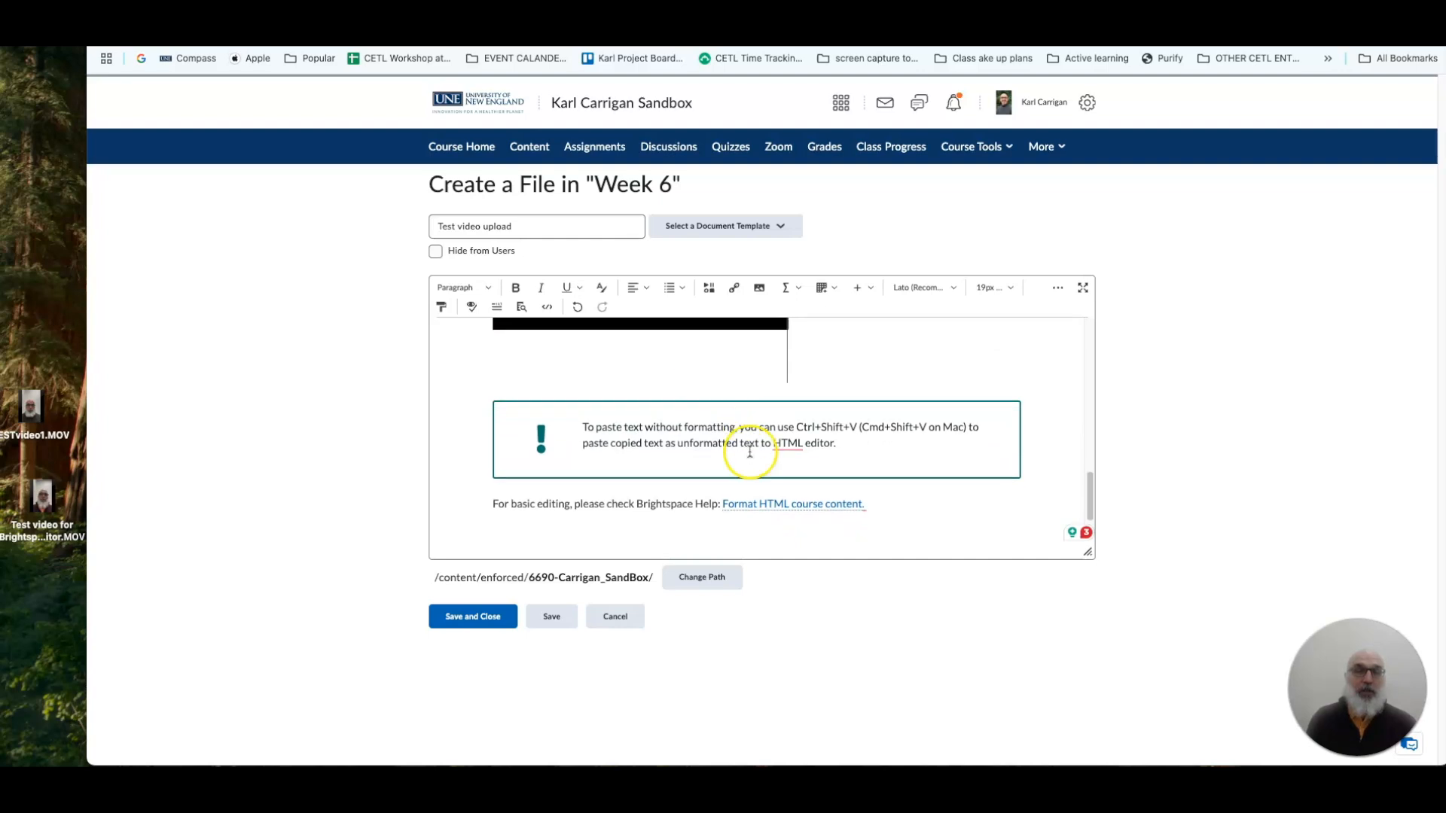
left_click(497, 619)
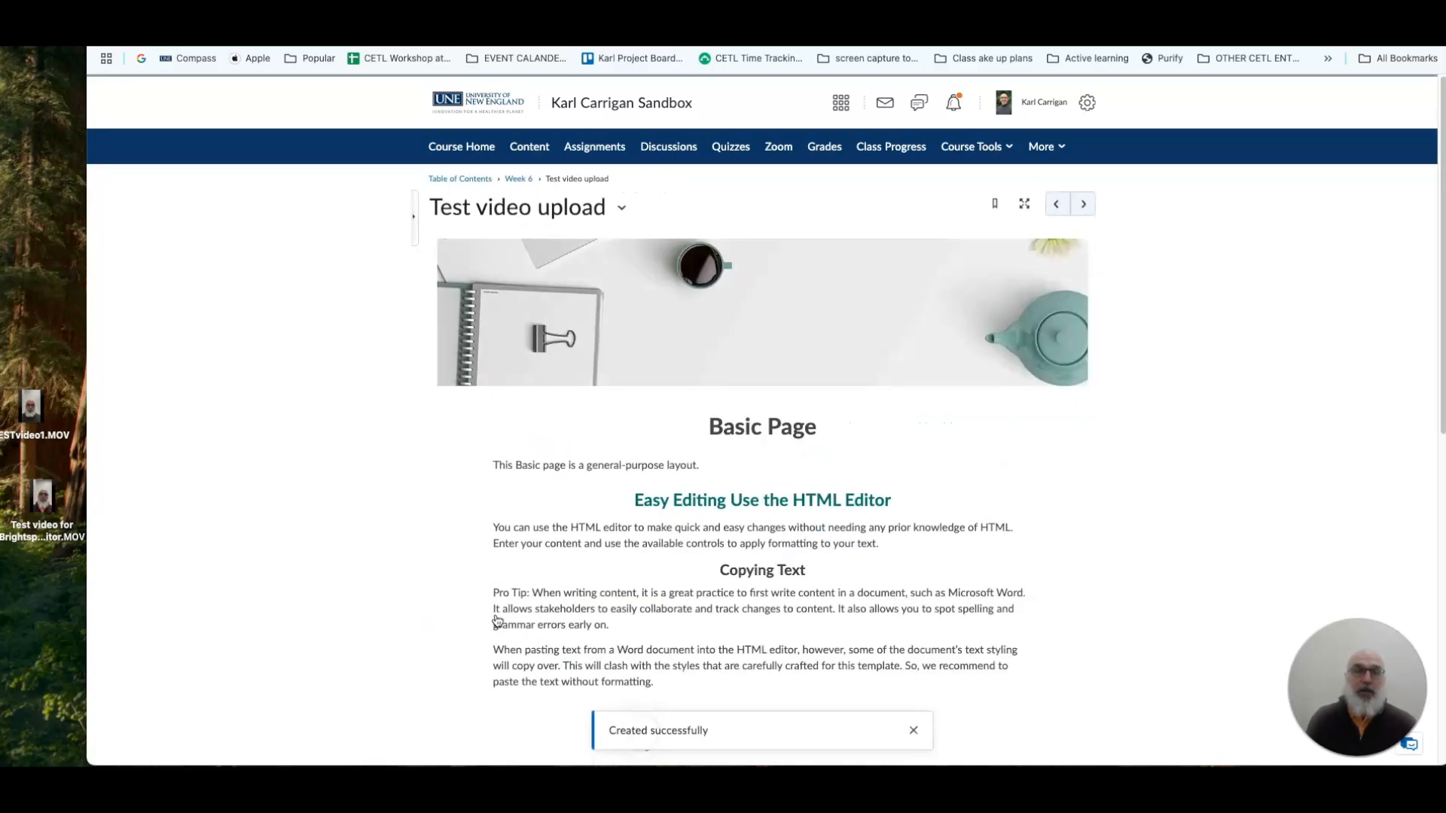
Play the embedded video on the saved page with captions turned on, and pause it about halfway through.
scroll(798, 498, "down", 4)
scroll(800, 494, "down", 2)
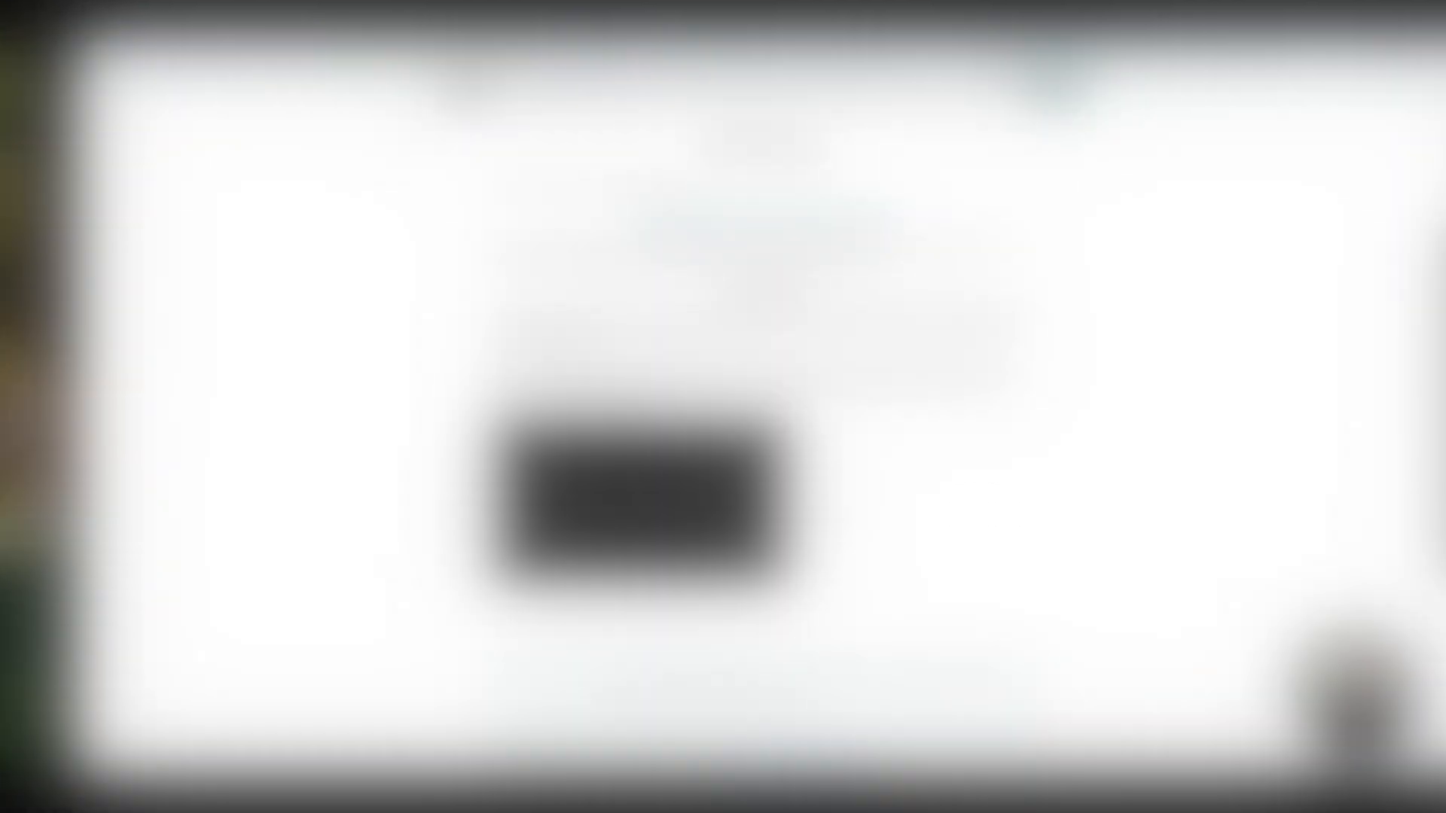
scroll(766, 429, "down", 5)
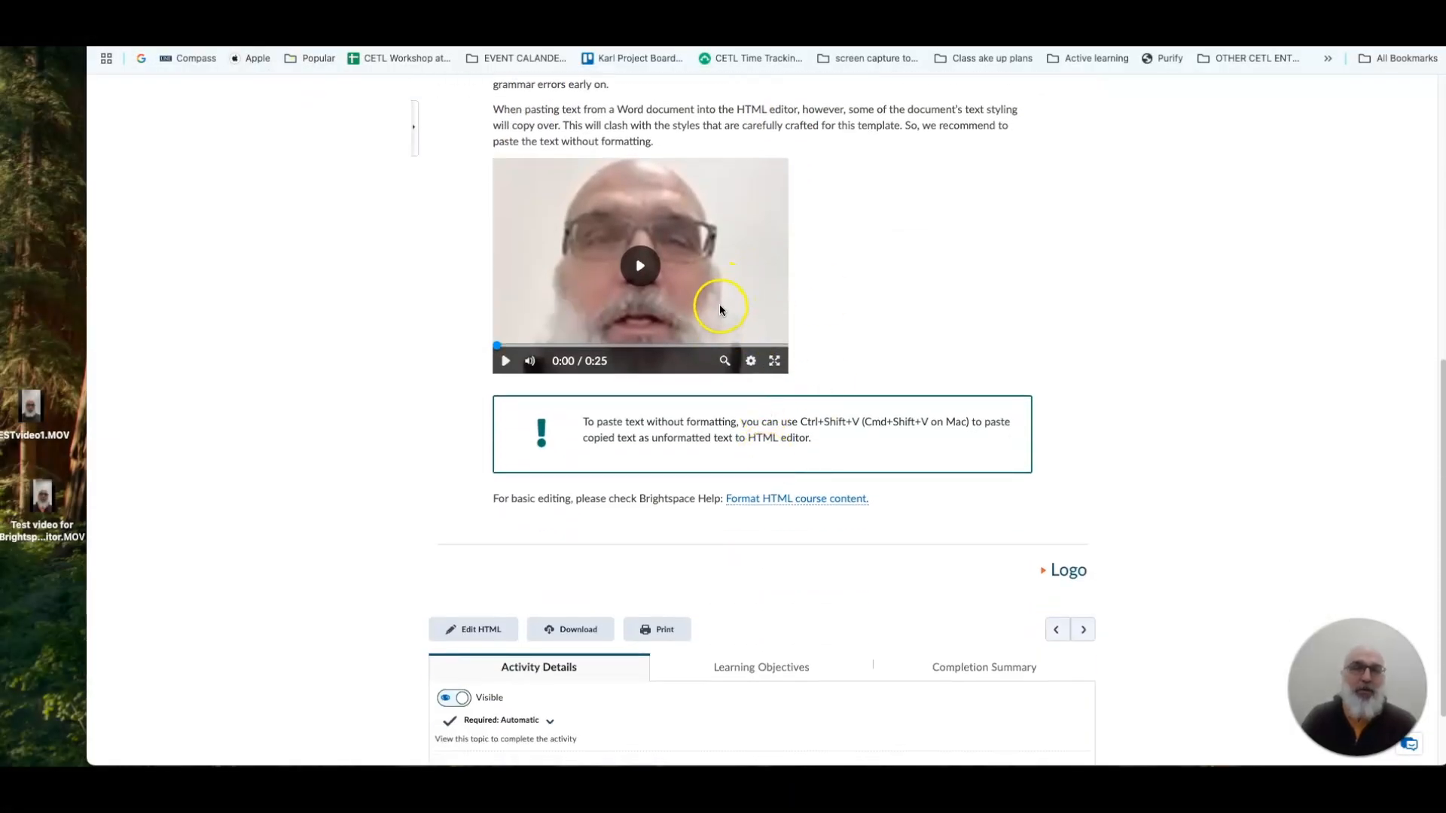
left_click(505, 361)
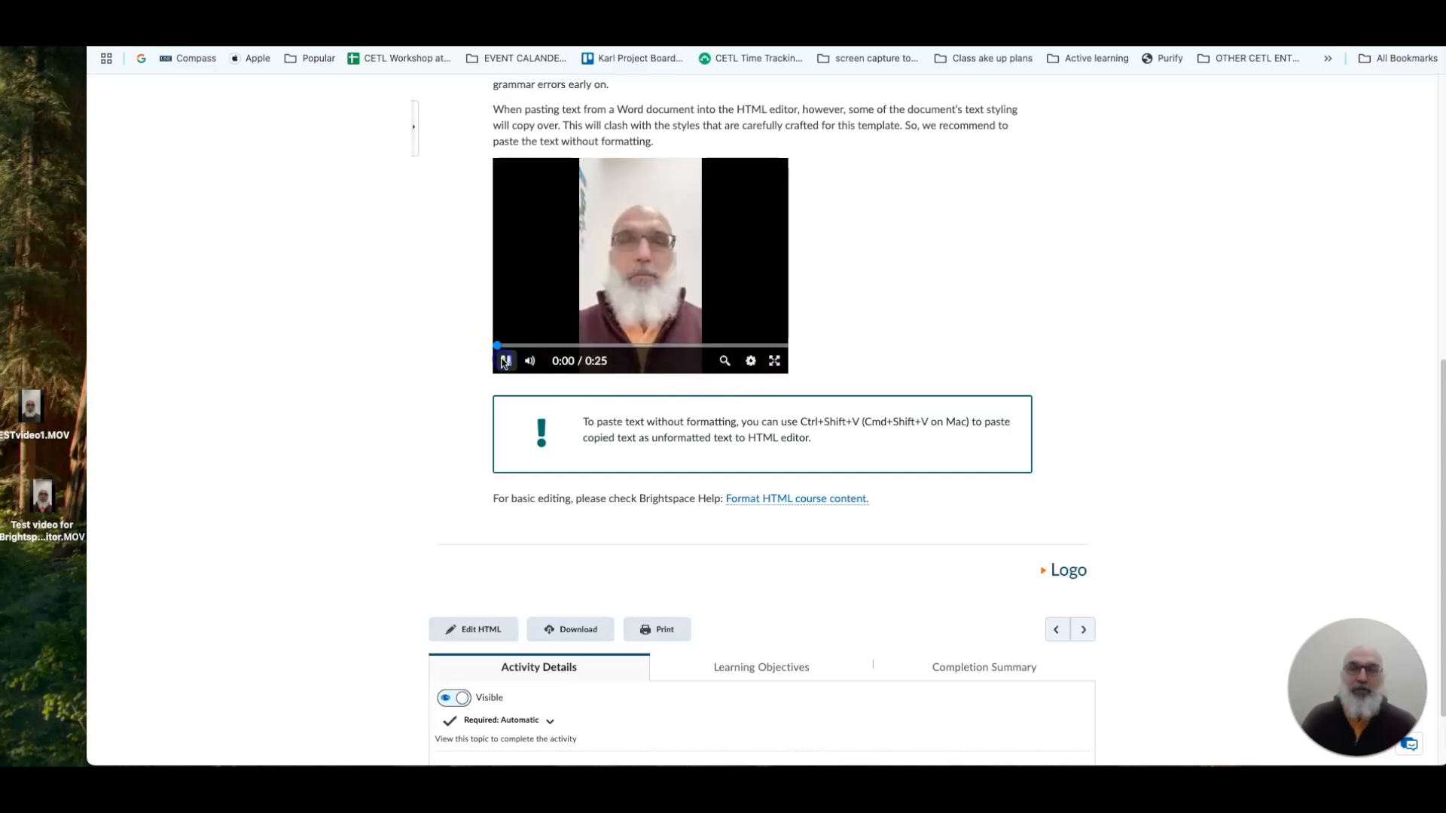
left_click(751, 361)
left_click(759, 218)
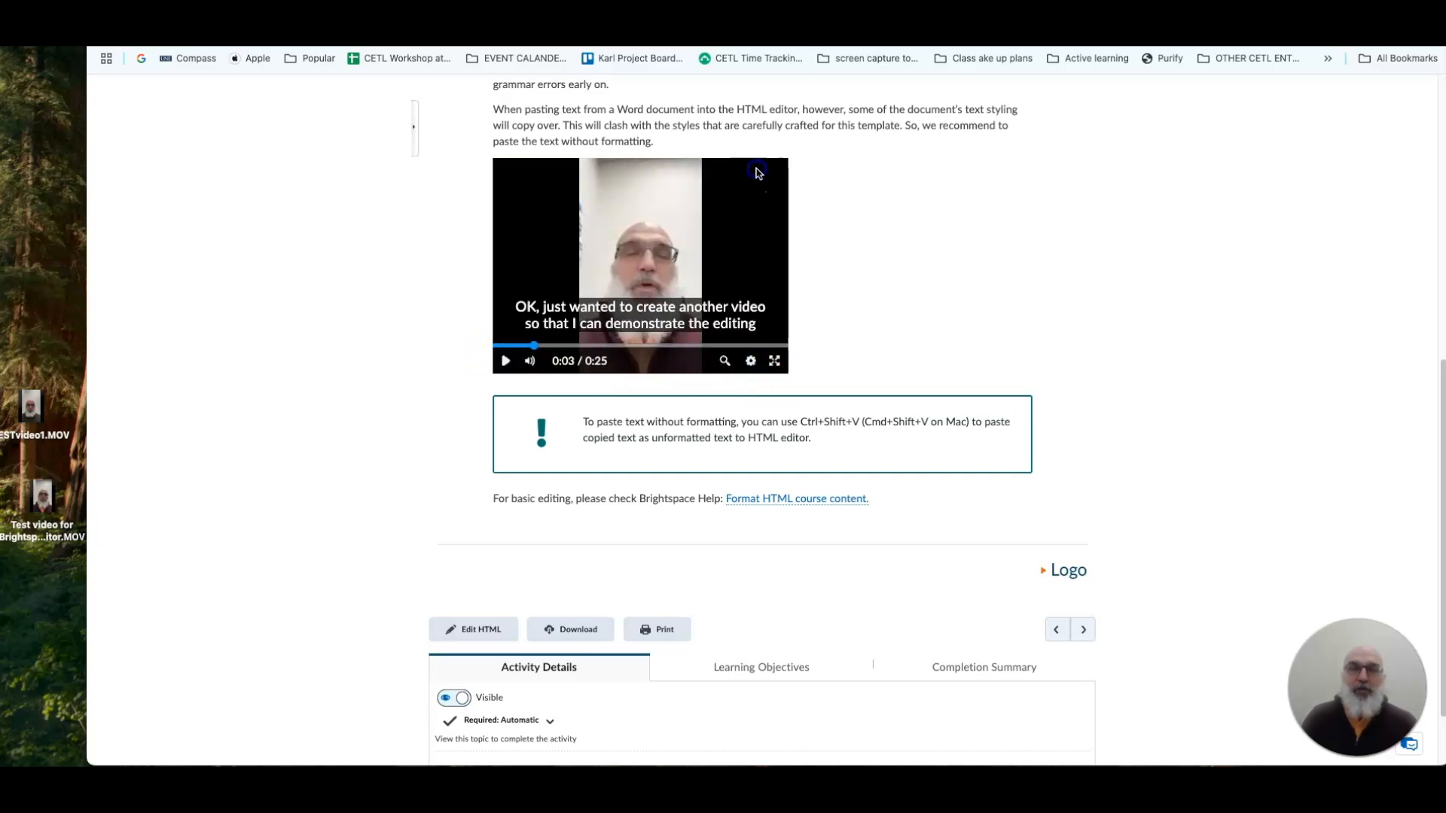
left_click(505, 361)
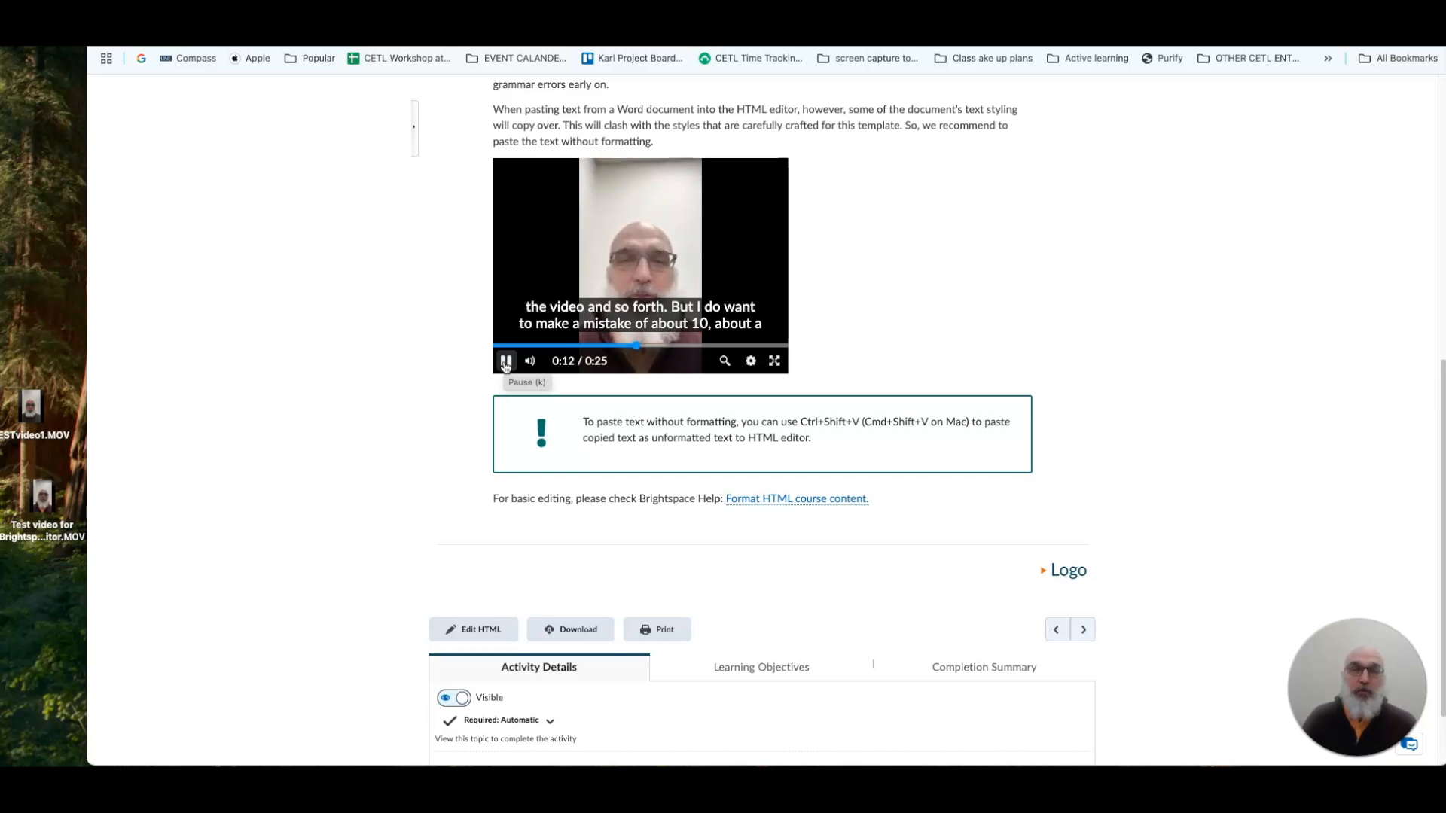
left_click(506, 362)
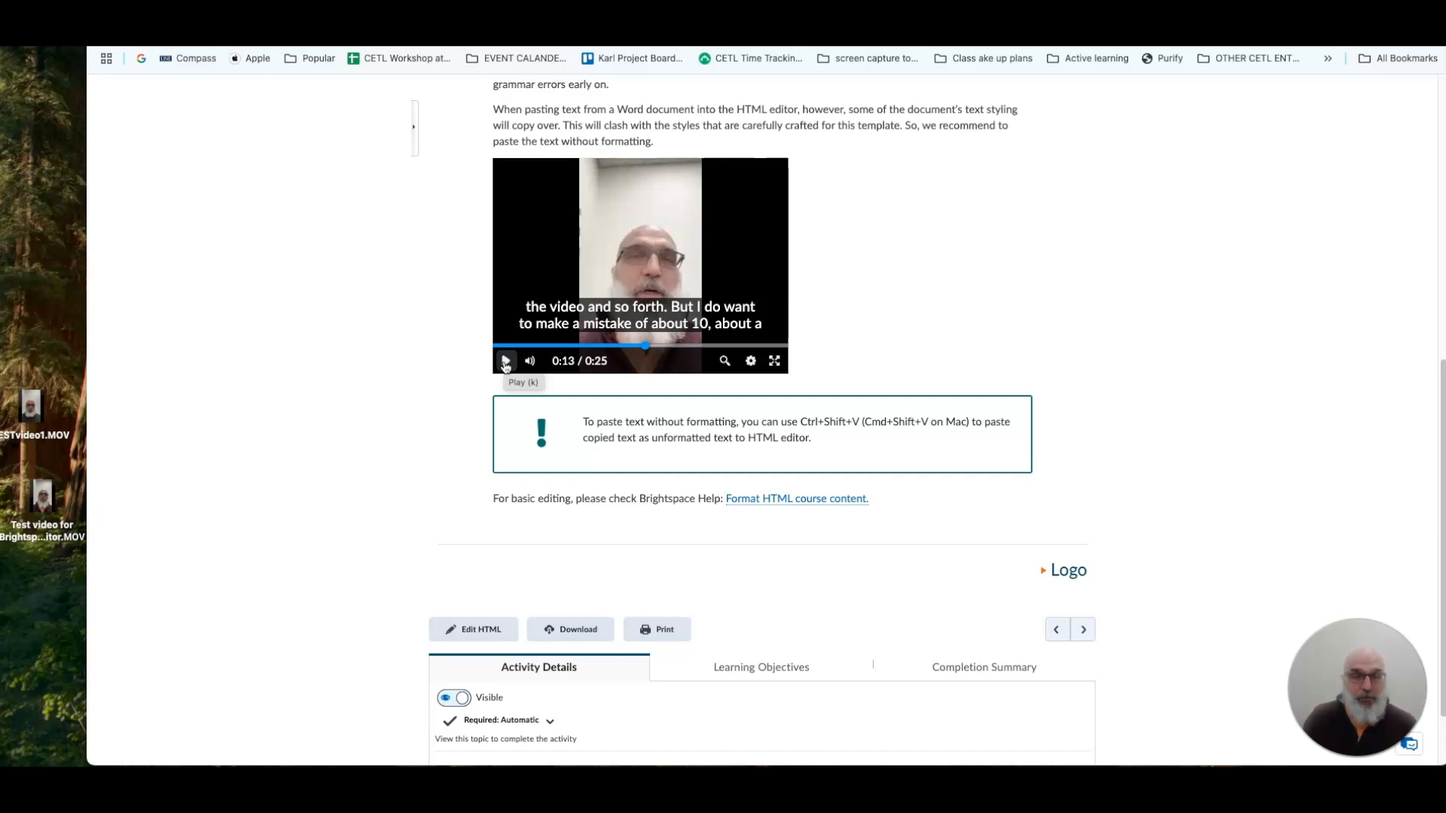
scroll(678, 392, "up", 5)
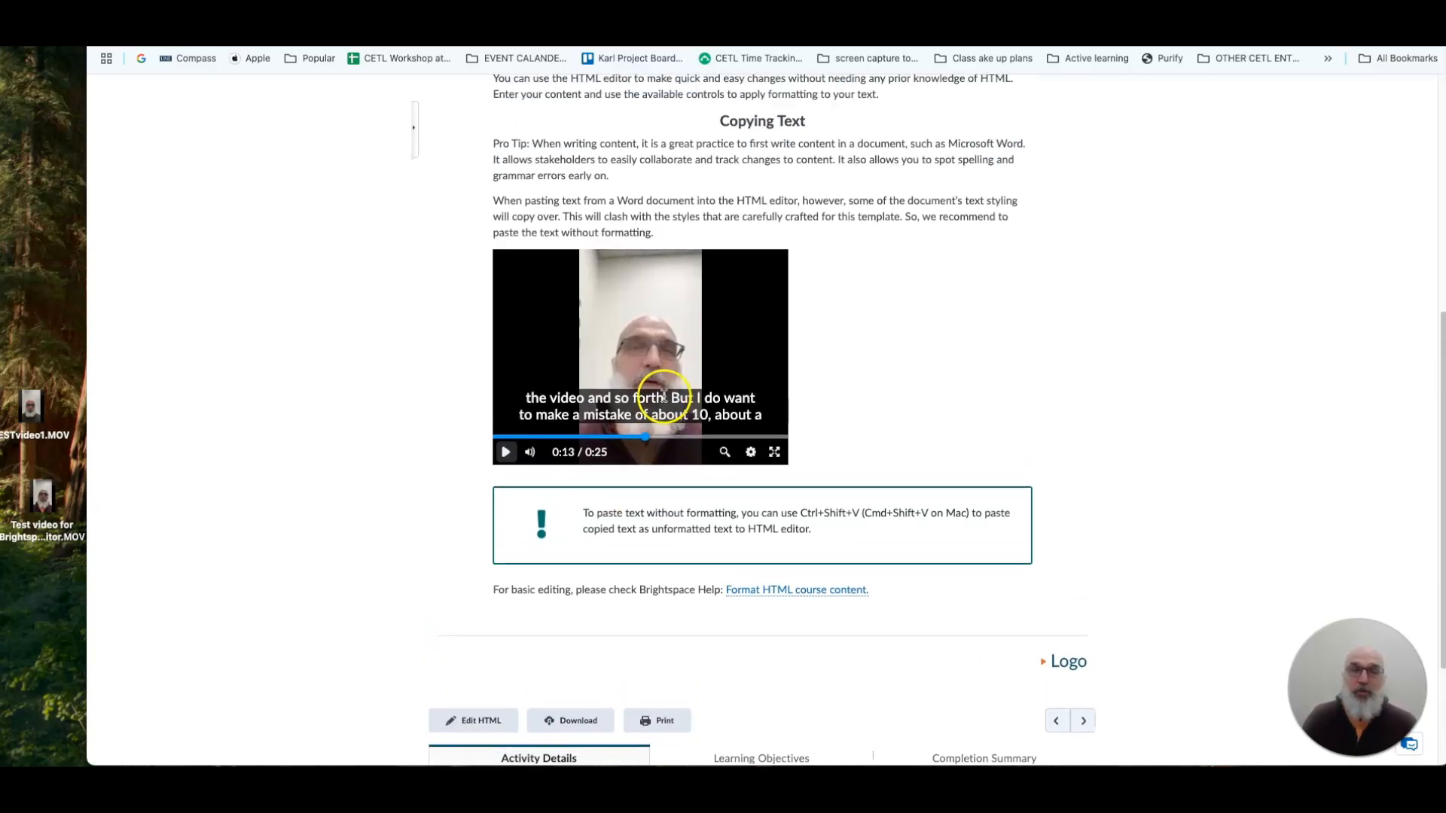
scroll(875, 387, "down", 5)
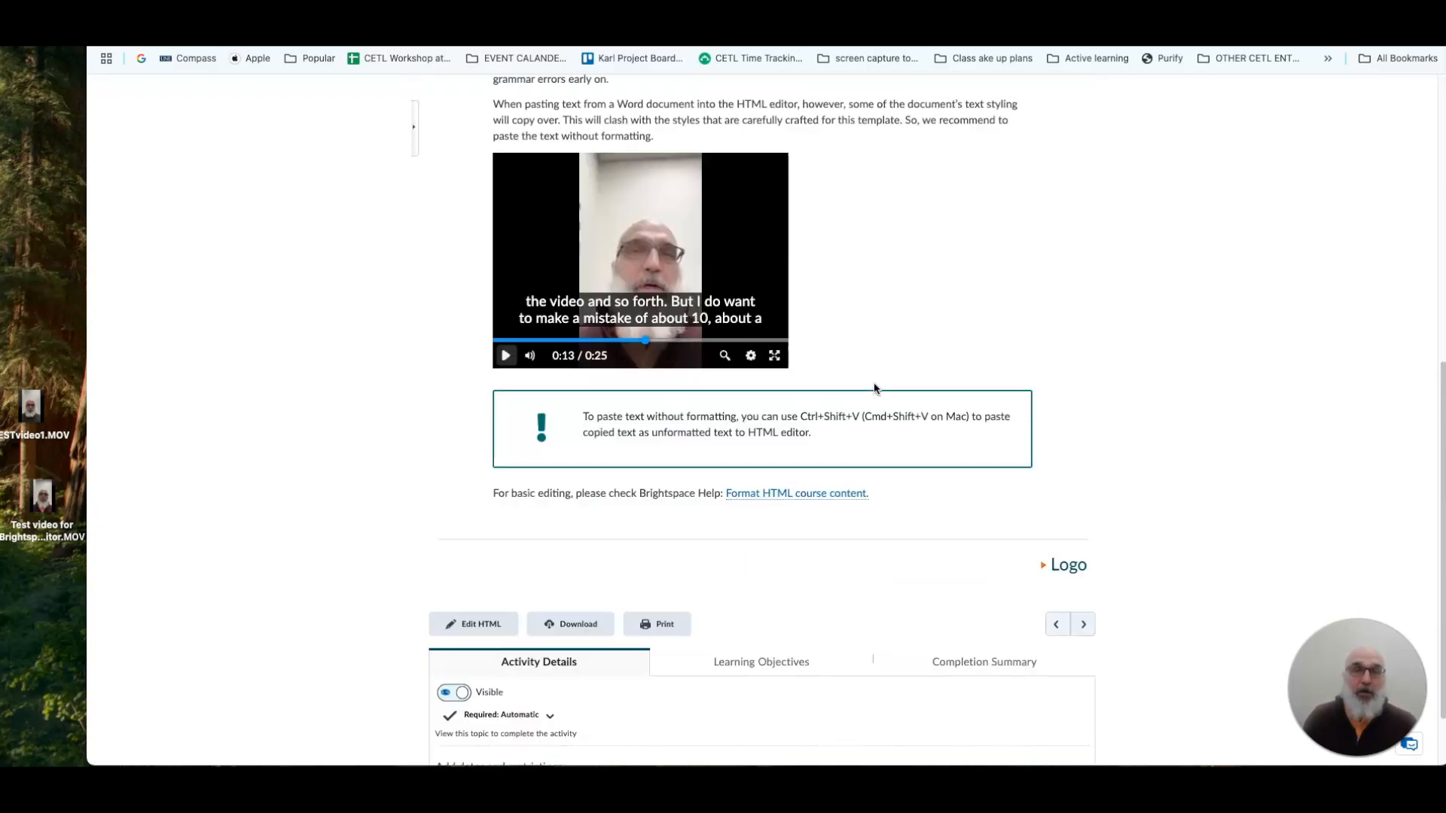
scroll(875, 388, "up", 1)
scroll(907, 356, "down", 2)
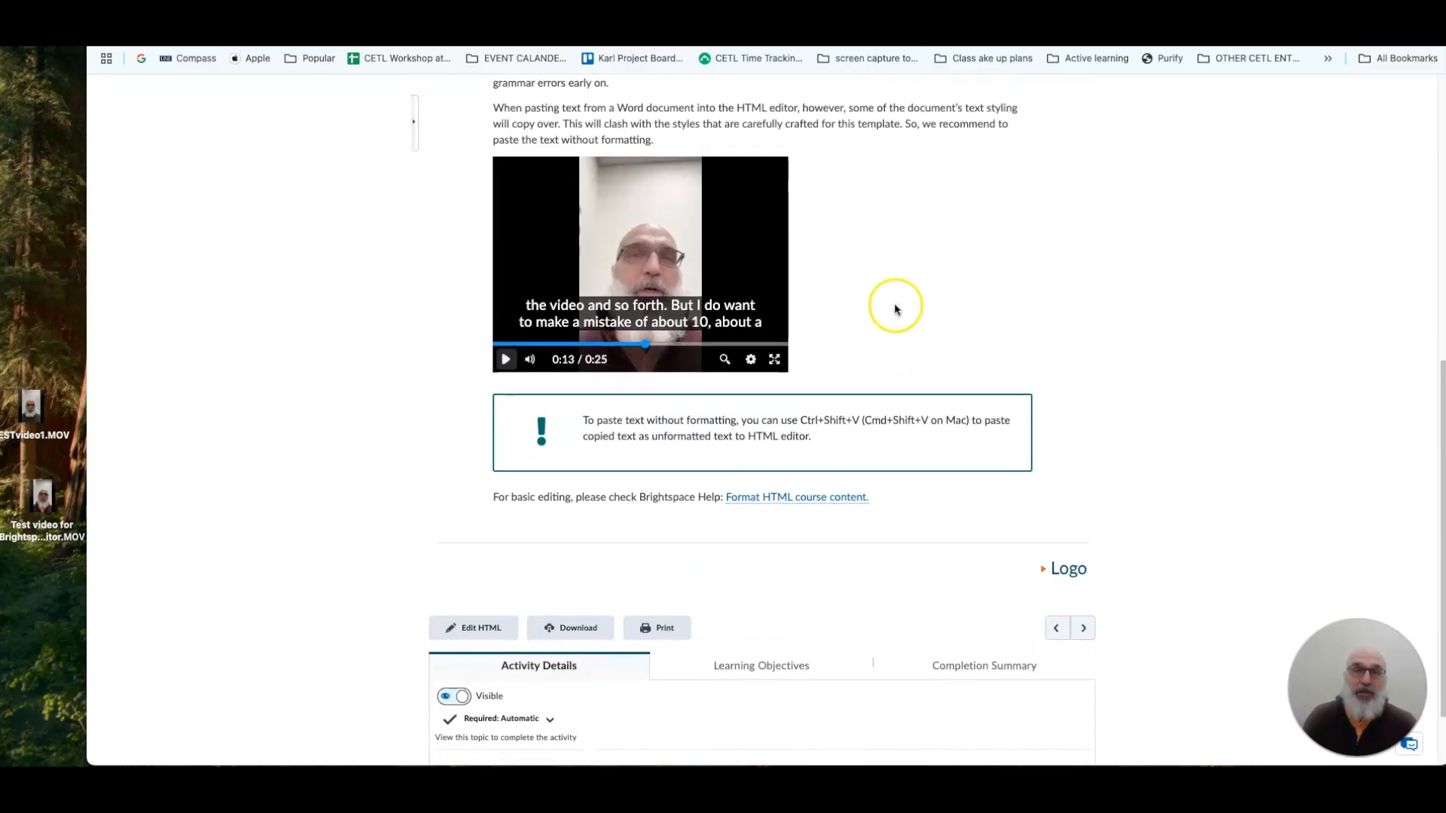
scroll(748, 170, "up", 2)
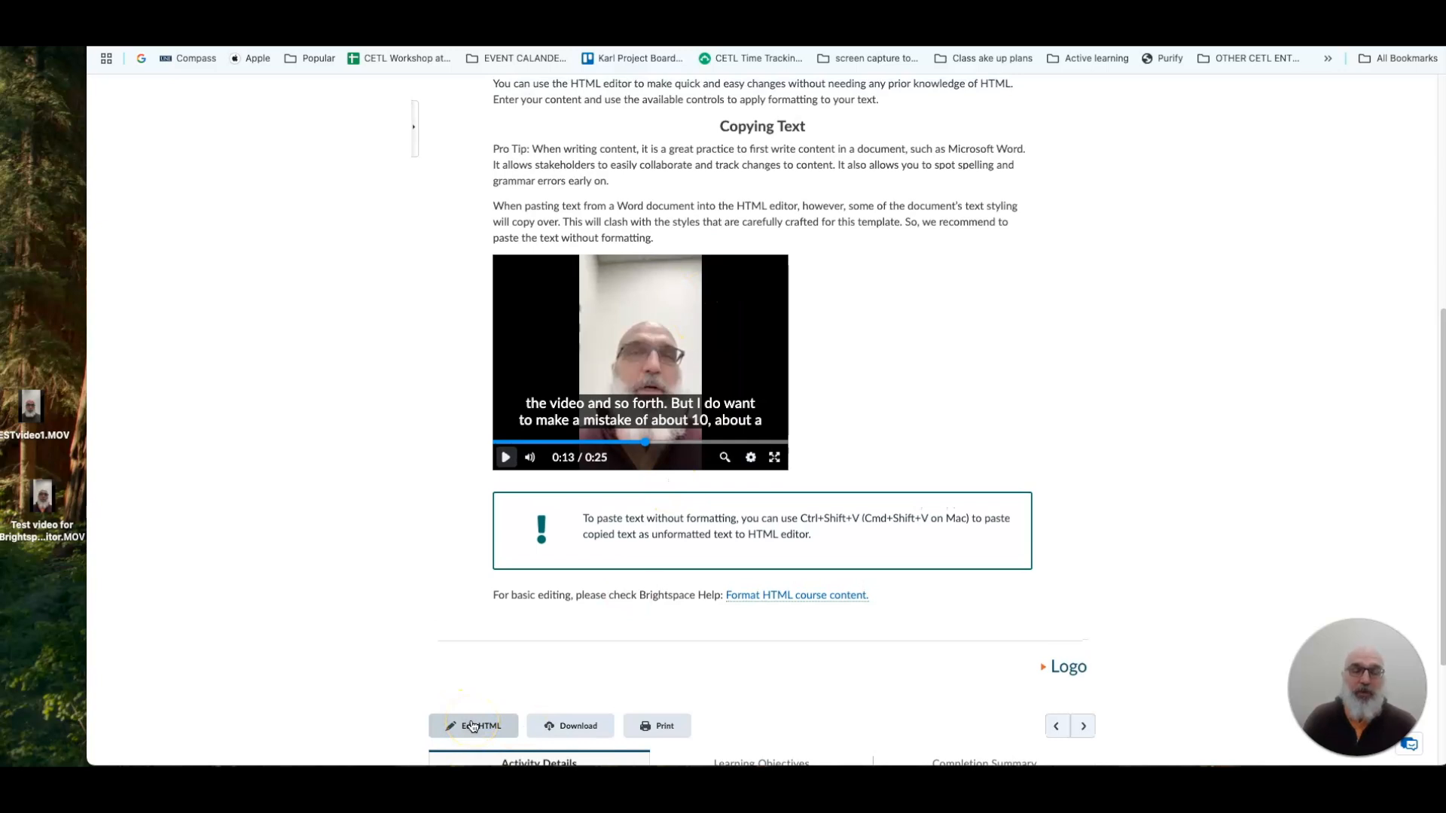
scroll(784, 488, "up", 1)
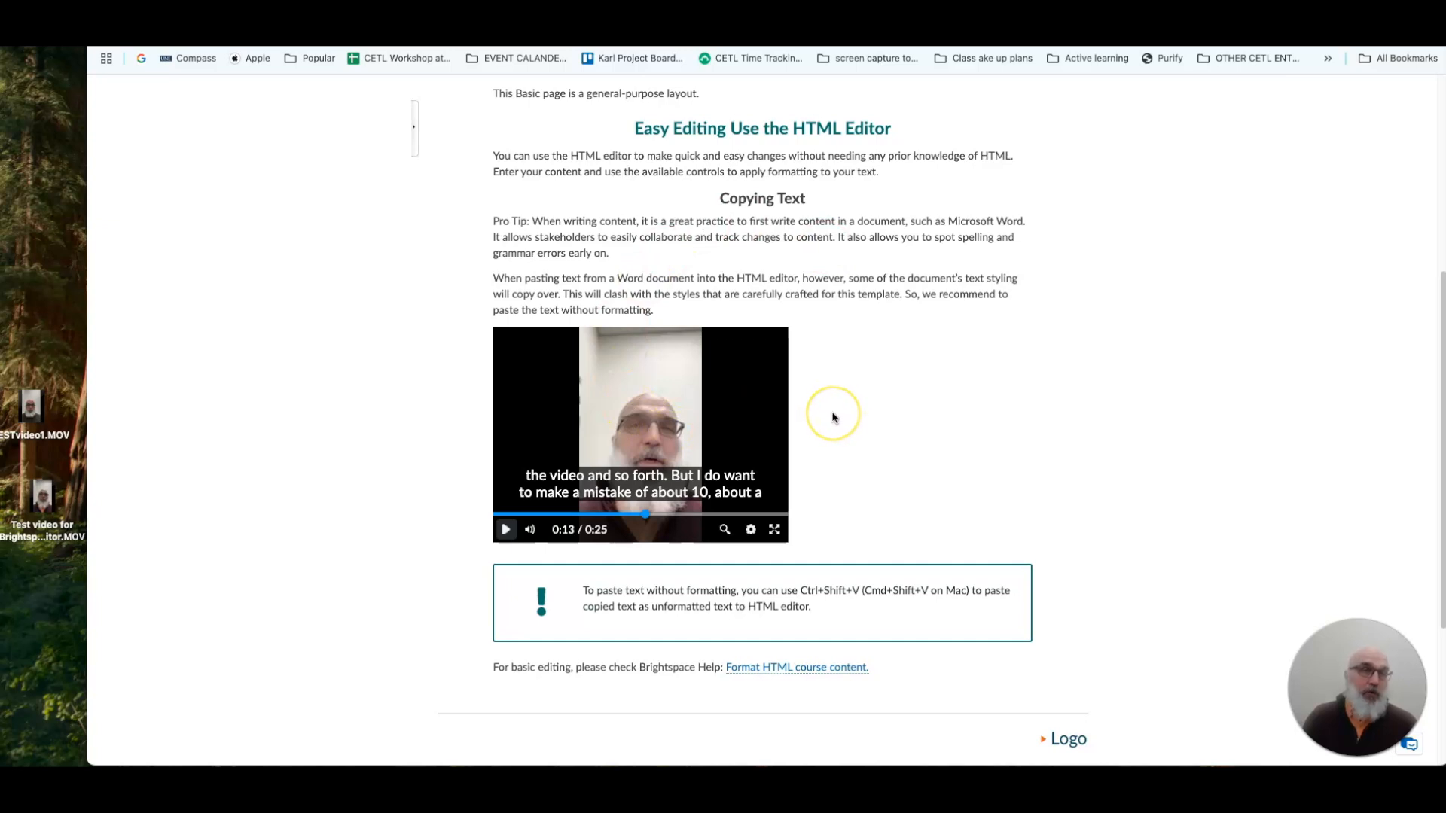
scroll(833, 417, "down", 1)
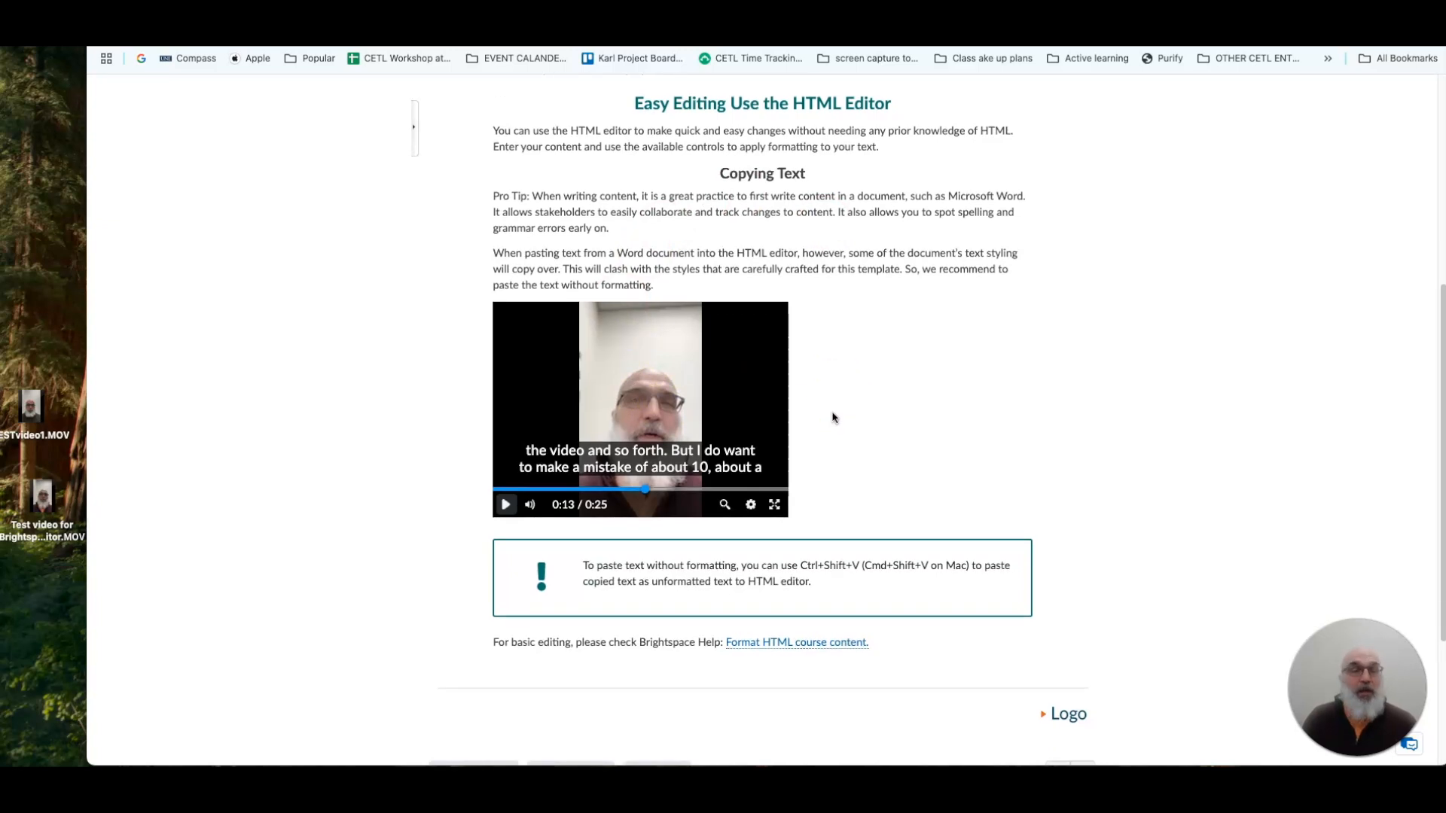